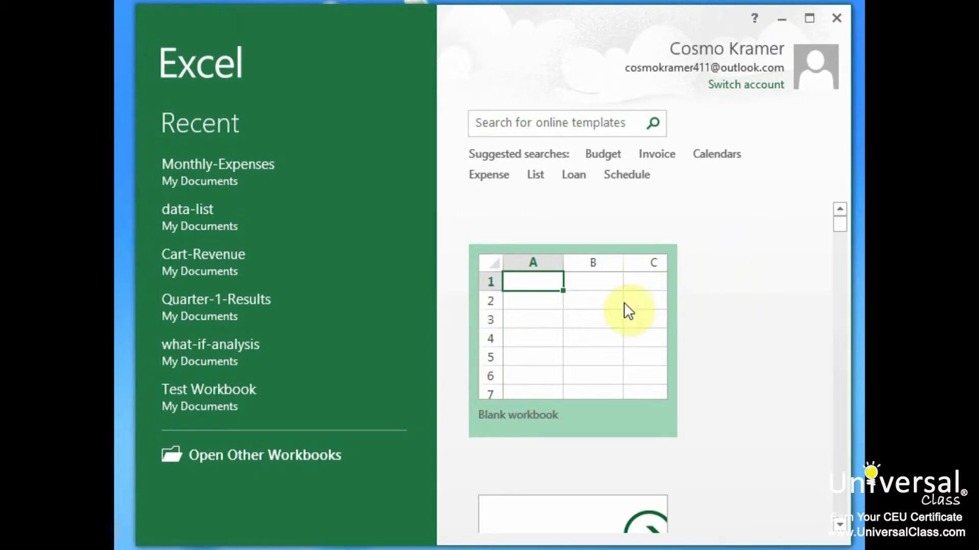
Open the Monthly-Expenses workbook and add a page header reading "Monthly Expenses" in the centre section.
click(229, 169)
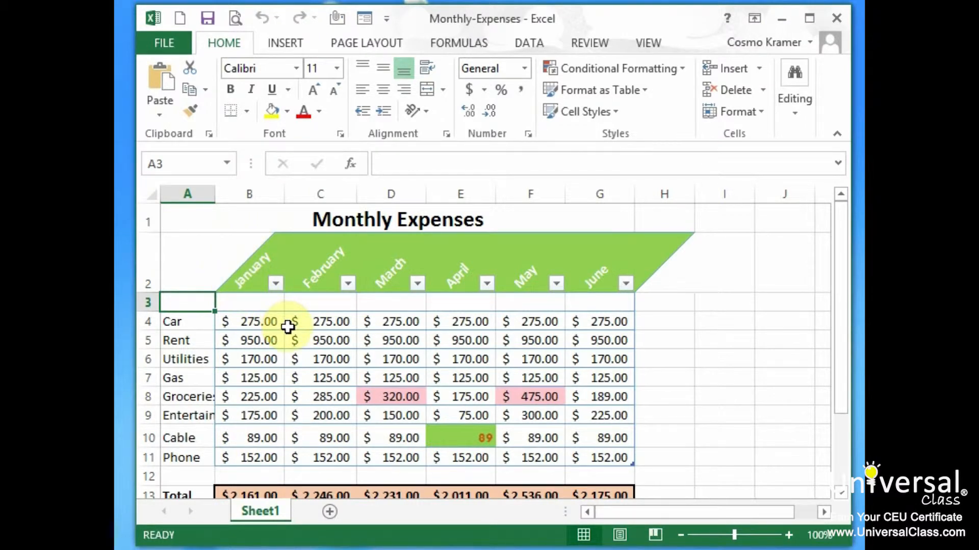
click(293, 43)
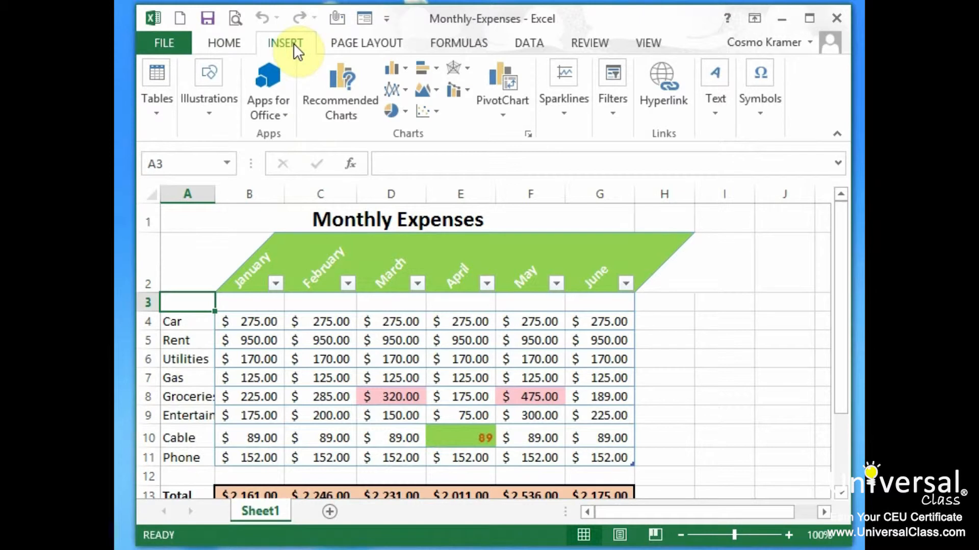
click(715, 115)
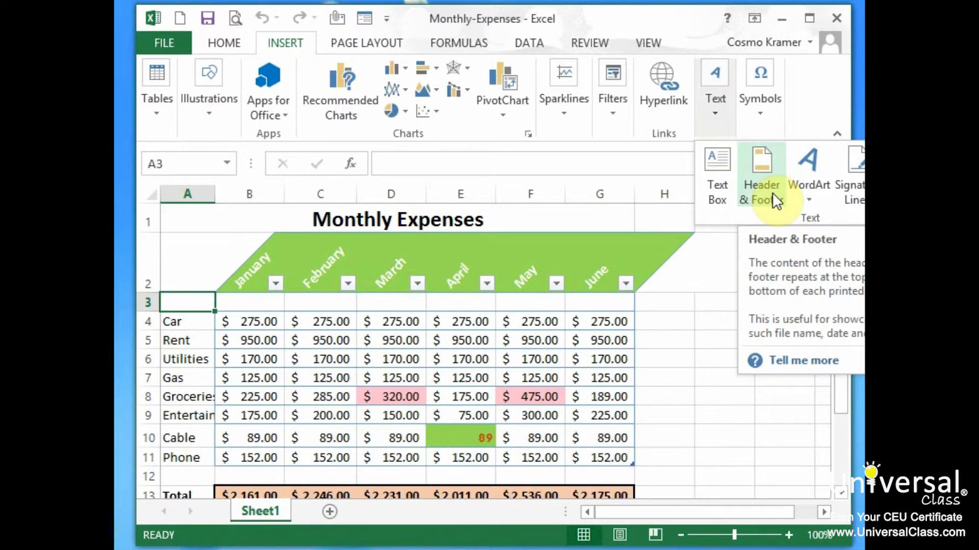
click(772, 192)
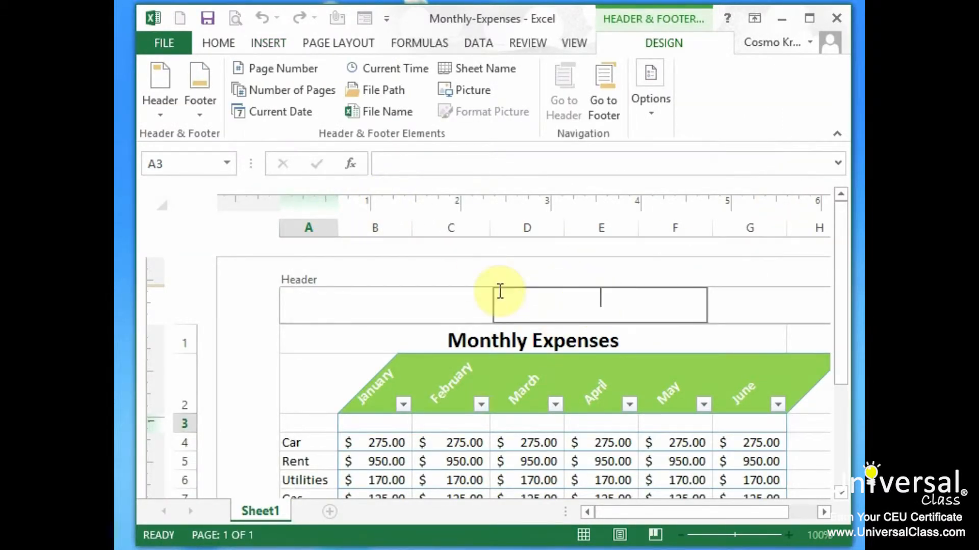
text(Monthly Expenses)
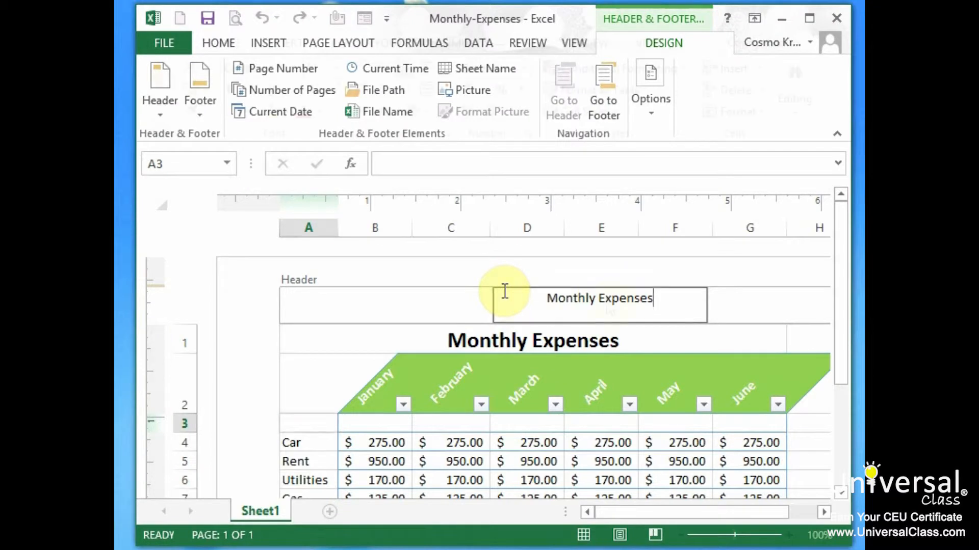
click(510, 278)
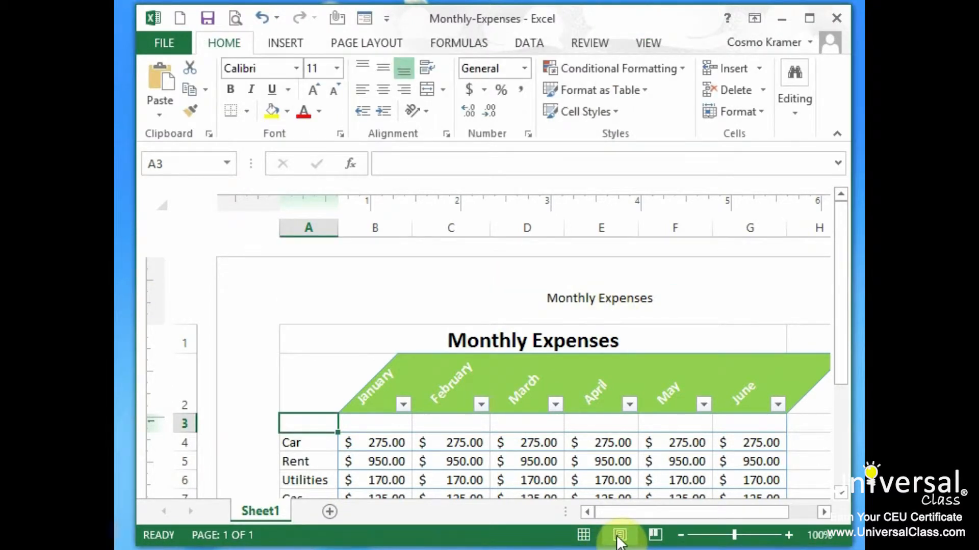
View the worksheet in Normal view, then return to Page Layout view to check the header.
click(583, 535)
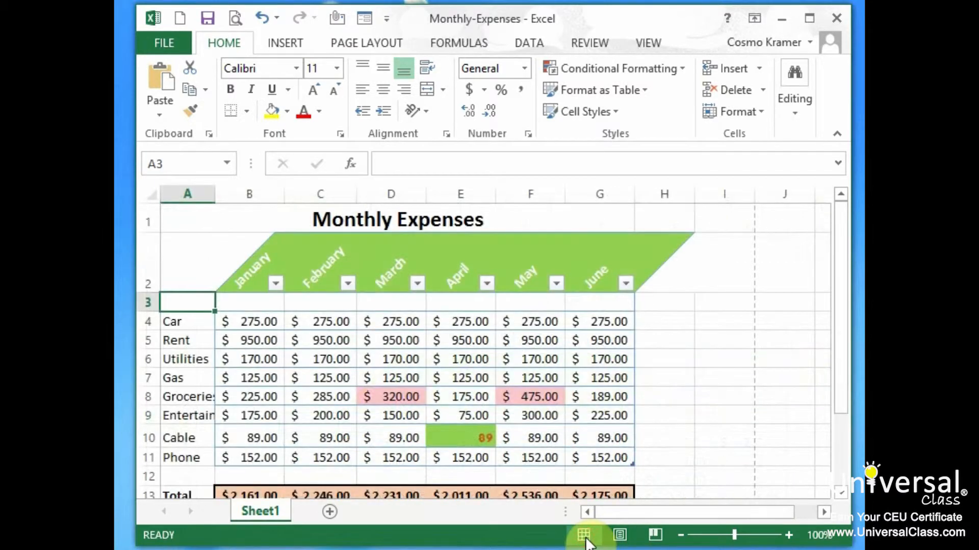
drag(840, 292, 841, 267)
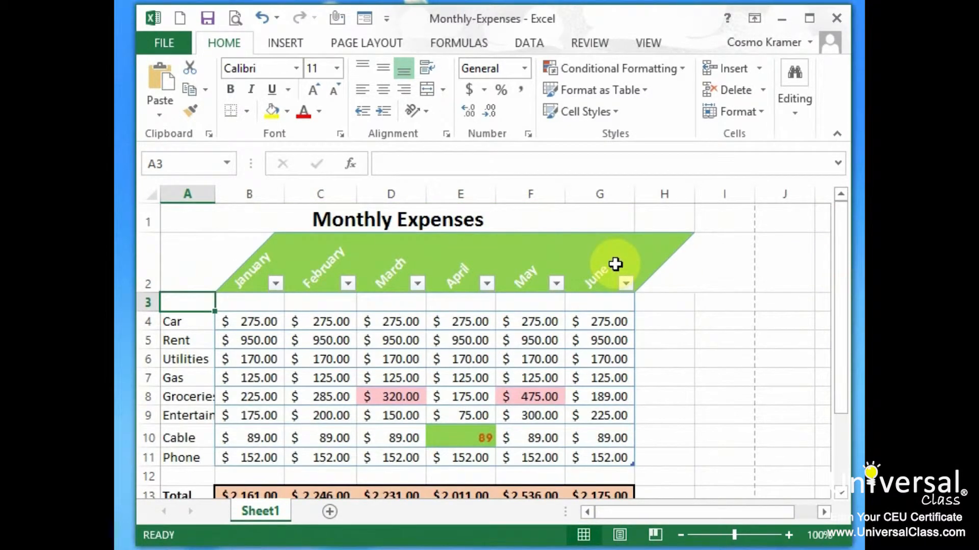
click(619, 535)
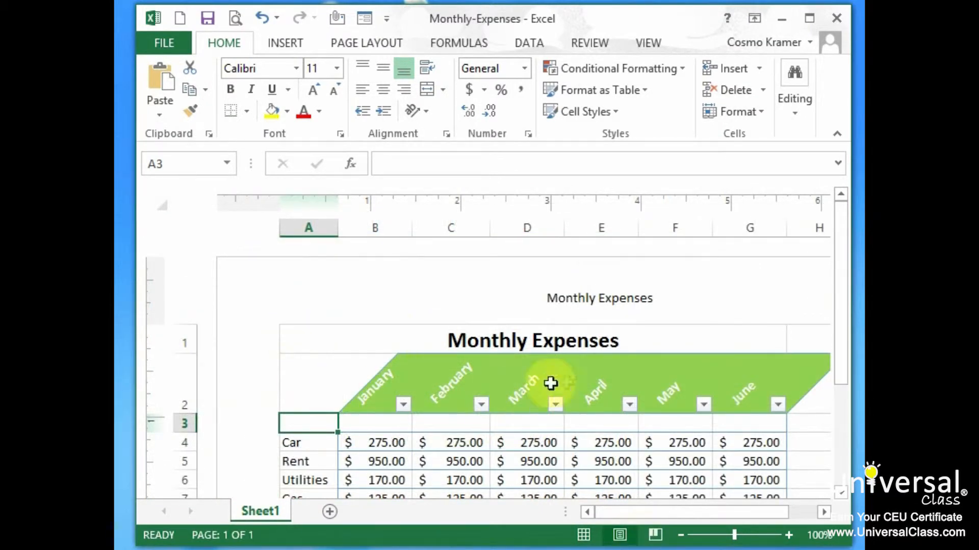
mouse_move(840, 305)
mouse_down()
mouse_move(840, 399)
mouse_move(842, 306)
mouse_up()
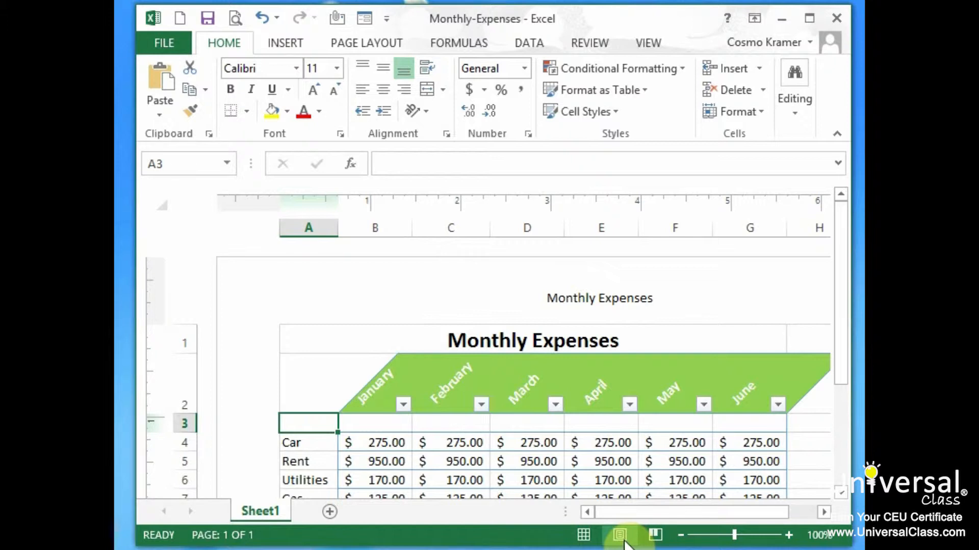
Go from the header to the page footer and enter "(c) 2014 - Any footer we want" in its centre section.
click(647, 312)
triple_click(658, 306)
click(644, 301)
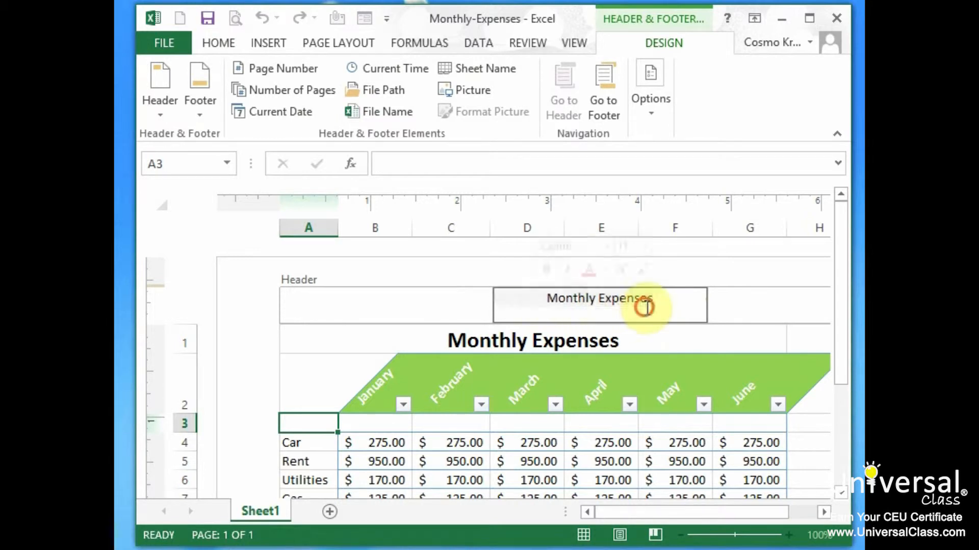
click(608, 97)
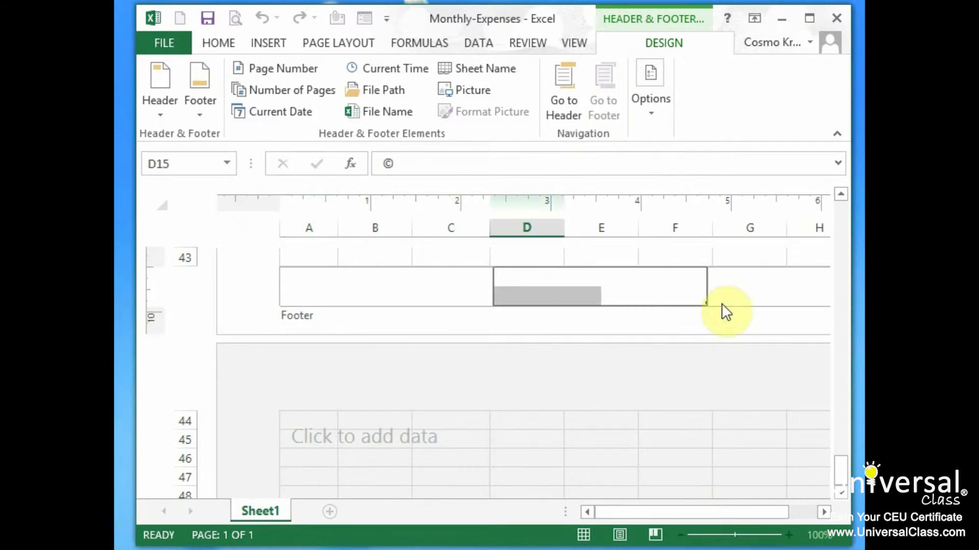
text((c) 2014)
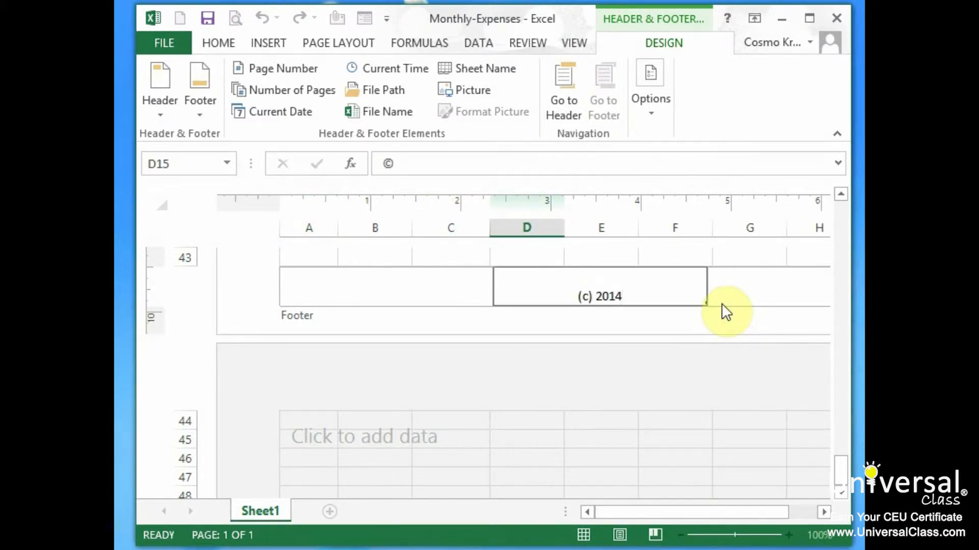
text( - An)
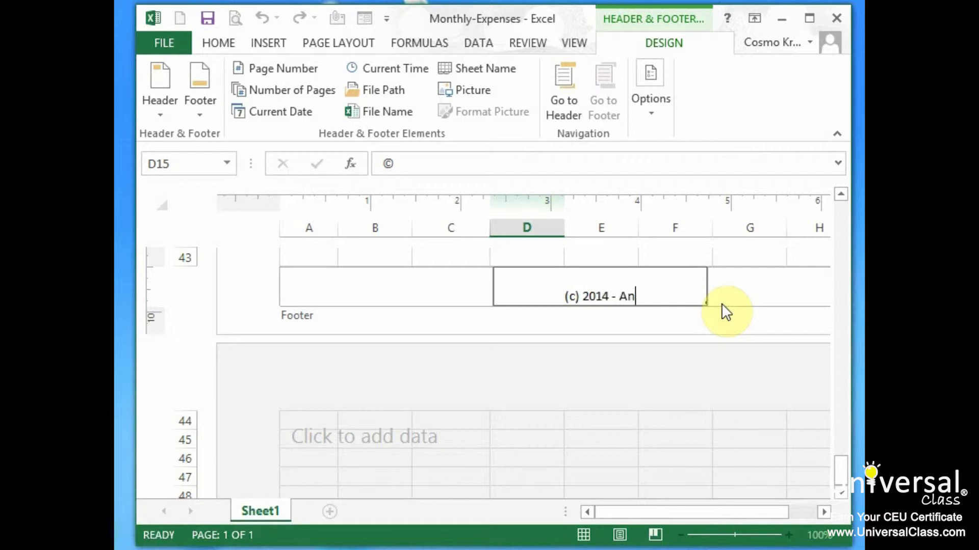
text(y footer we want)
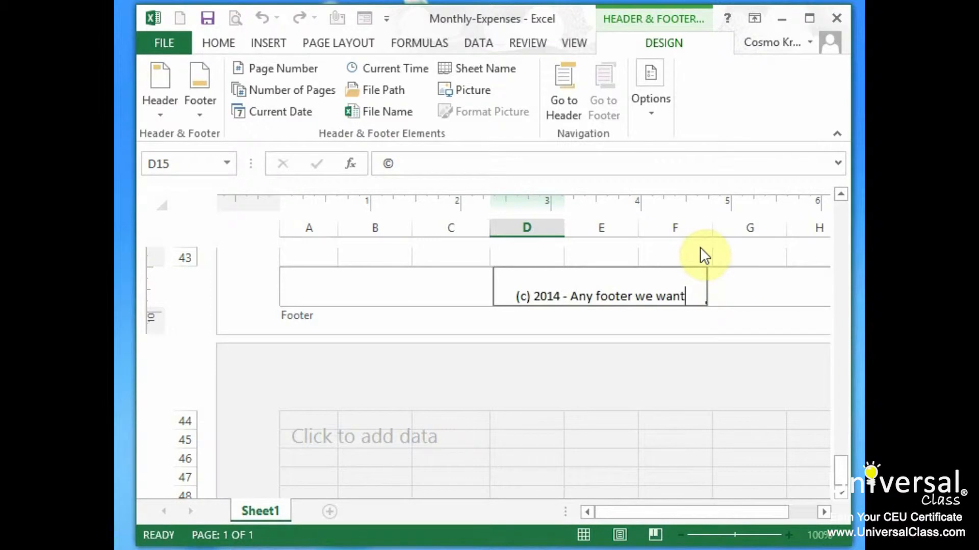
Fill the footer's right section with the page number field, the word "of" and the number of pages field.
click(764, 288)
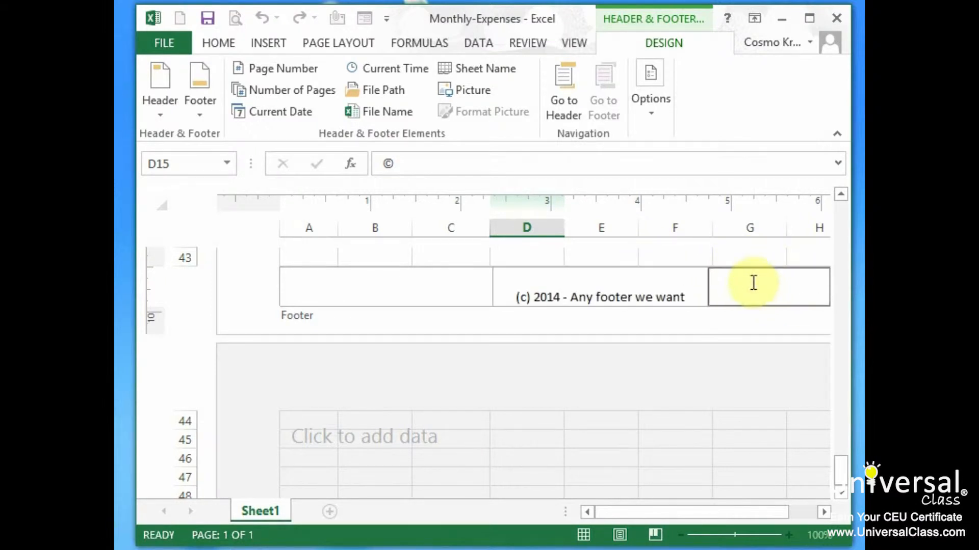
click(379, 287)
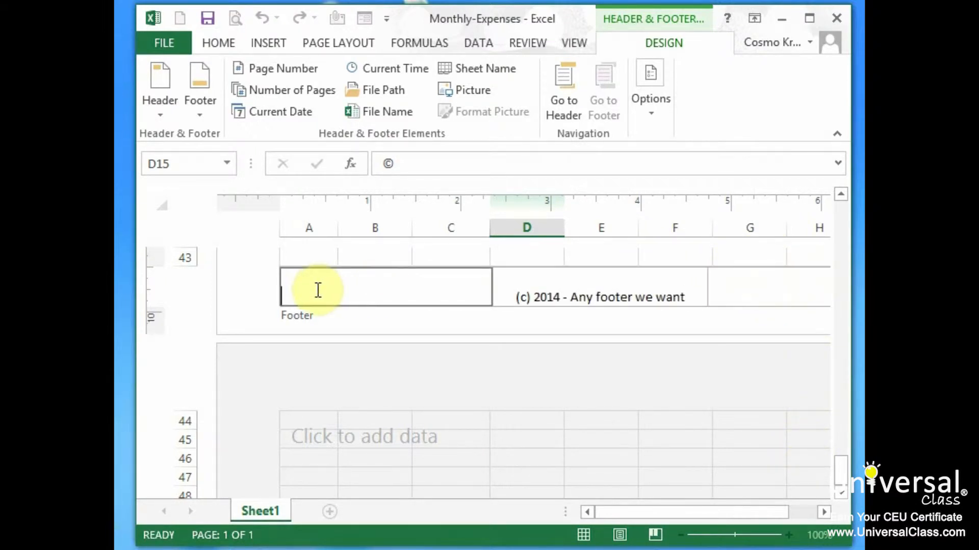
click(309, 288)
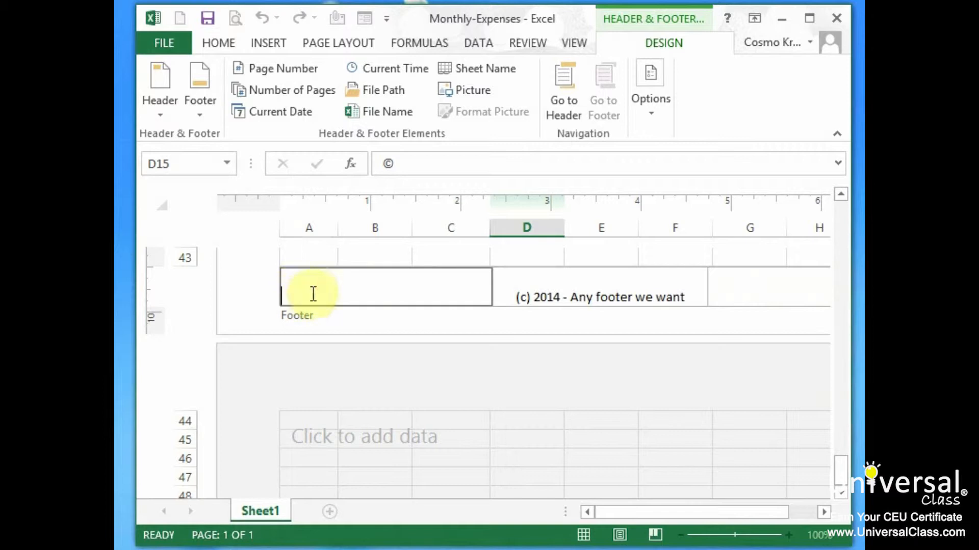
click(601, 295)
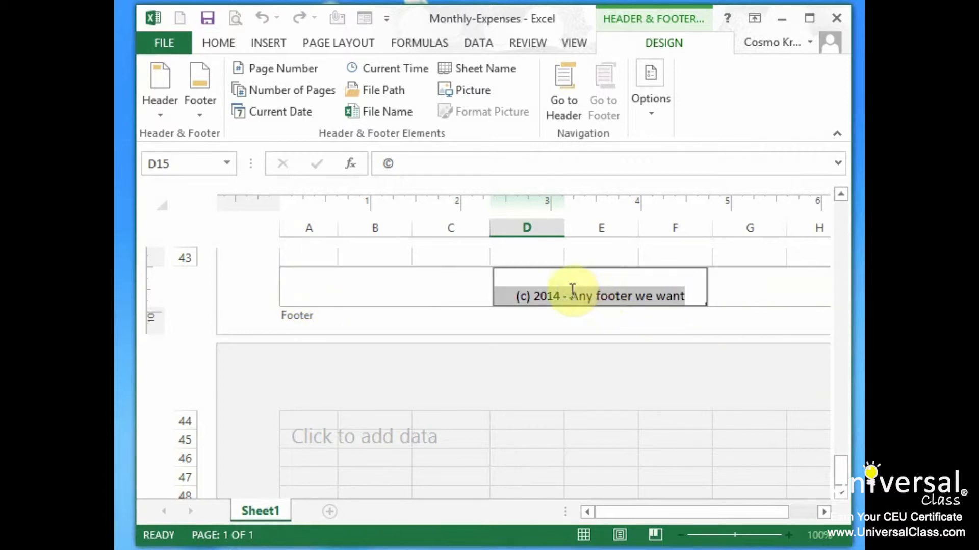
click(824, 511)
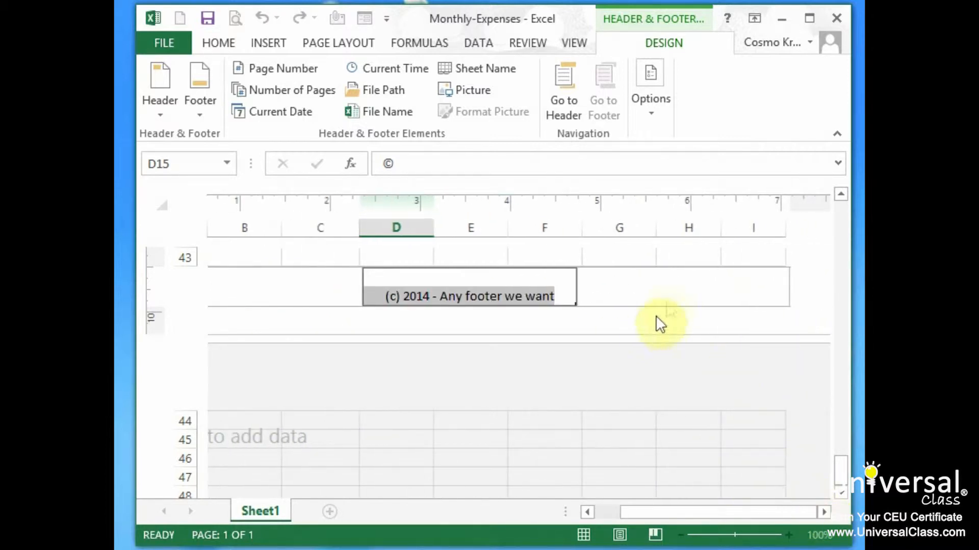
click(668, 289)
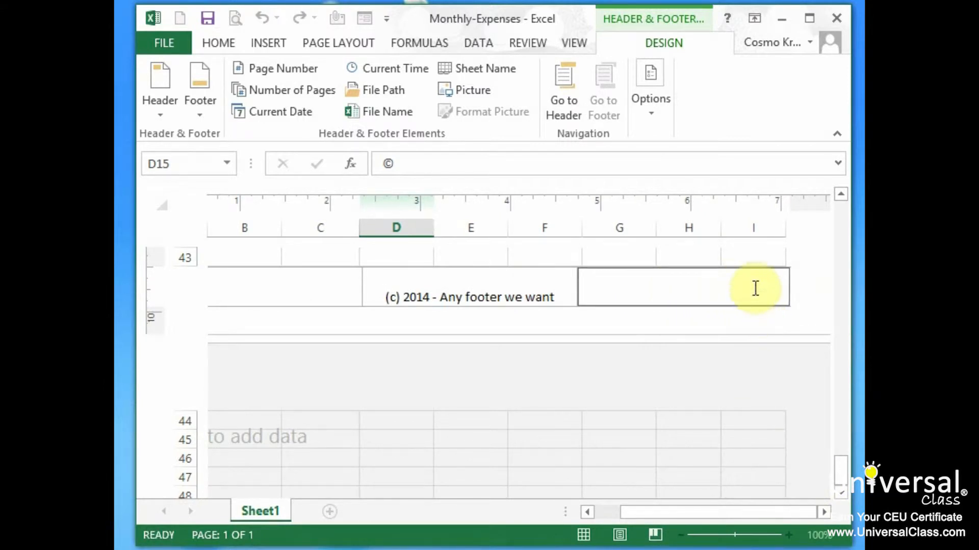
click(254, 69)
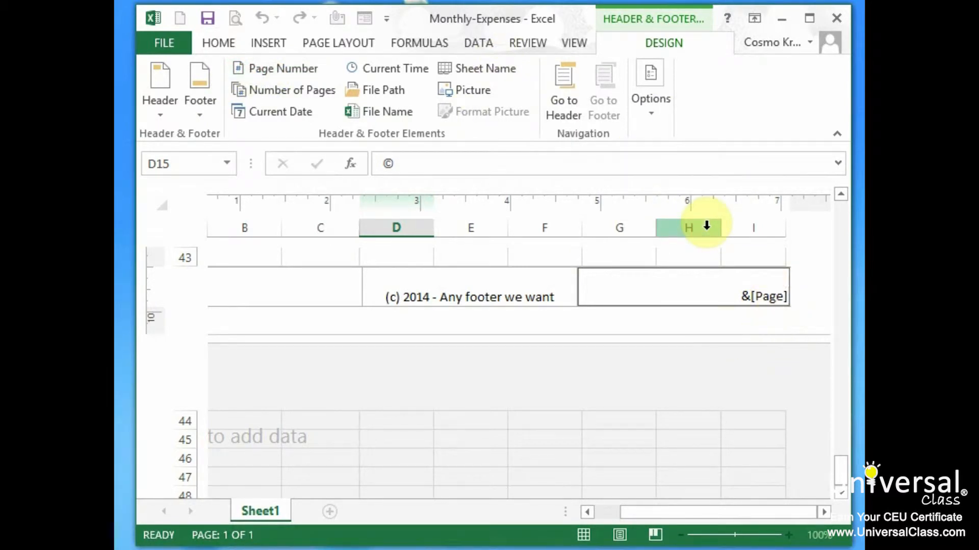
text(of)
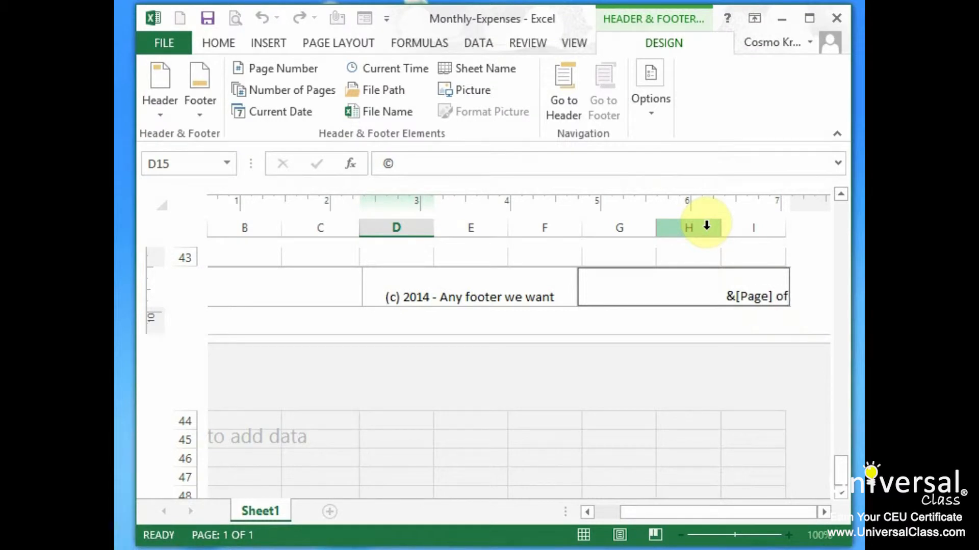
click(284, 91)
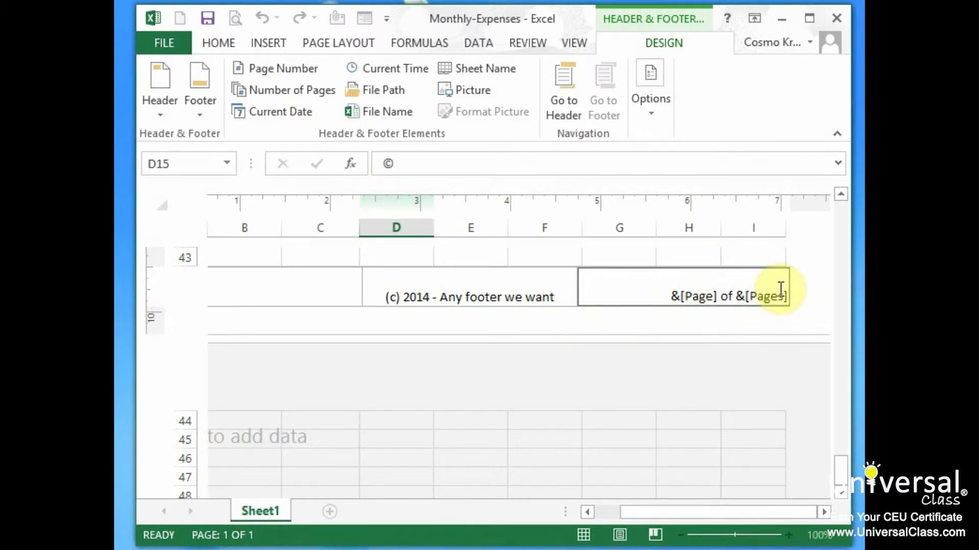
Insert the current date field in the footer's left section and view the picture sources without adding a picture.
click(304, 286)
click(283, 112)
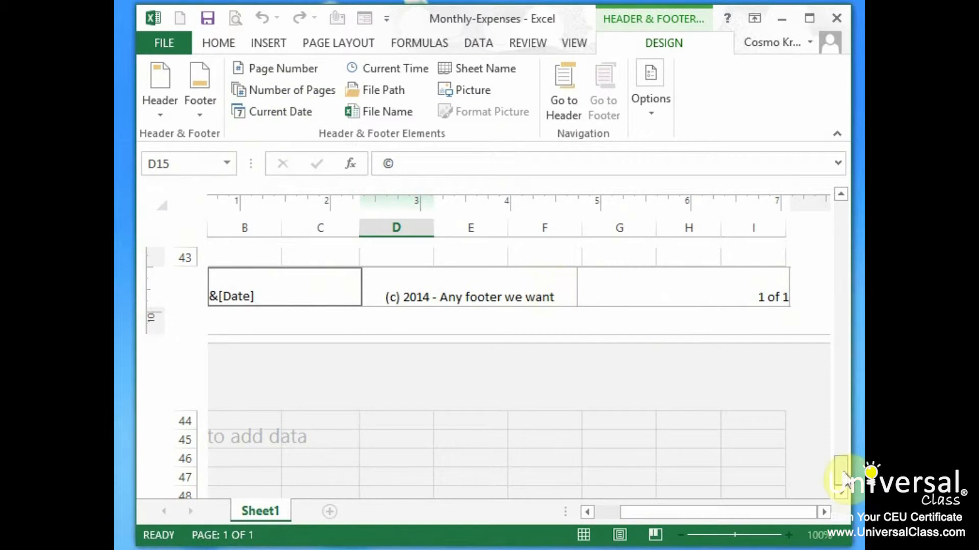
click(470, 90)
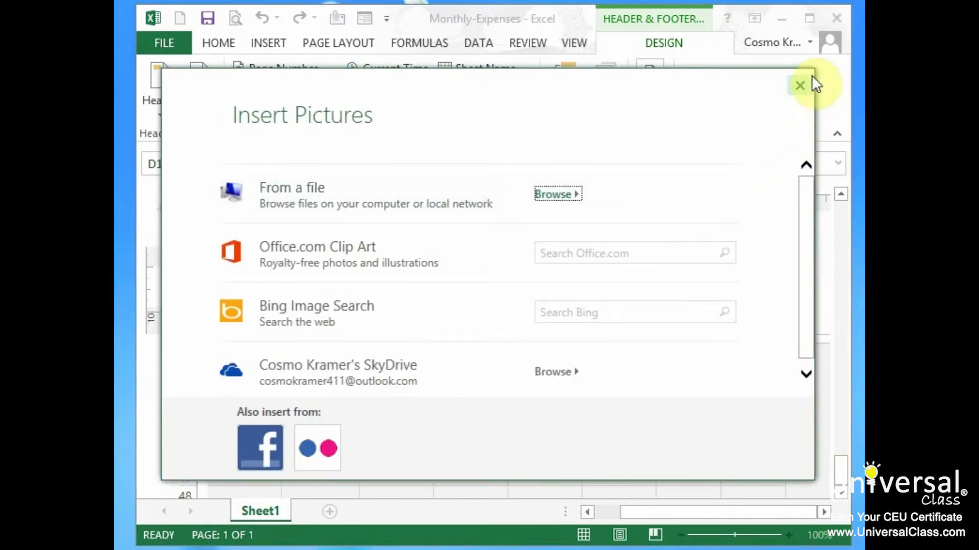
click(799, 87)
Insert the sheet name field in the right section of the page header.
drag(838, 472, 849, 221)
click(561, 295)
click(743, 296)
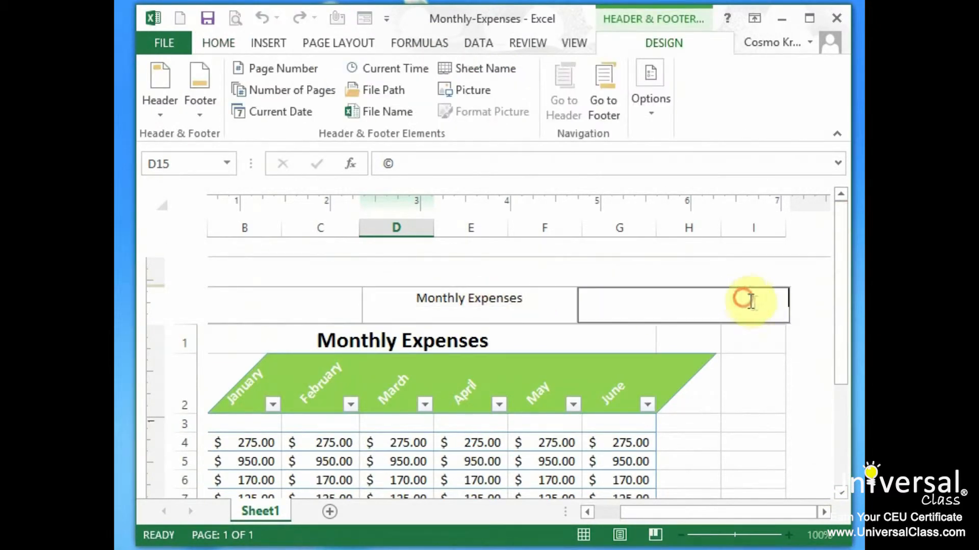
click(500, 68)
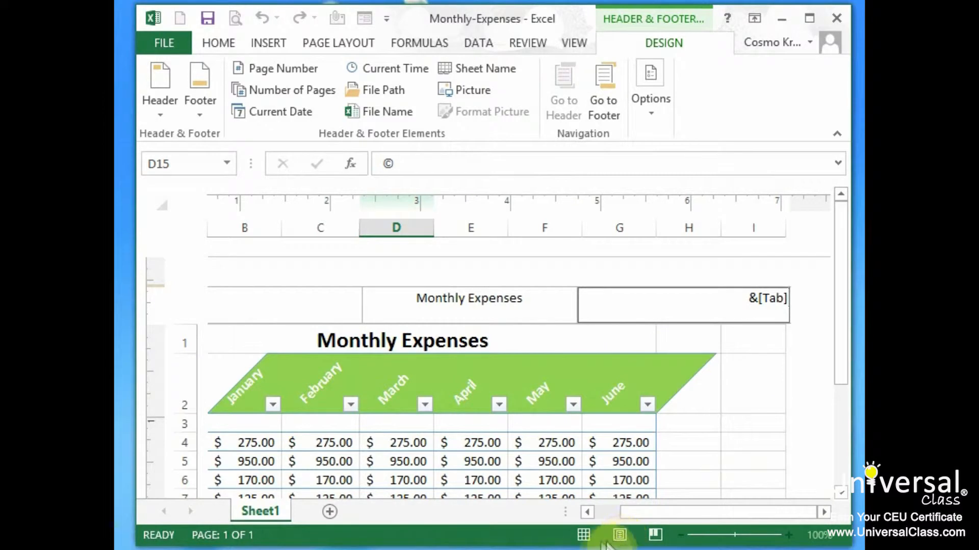
click(270, 305)
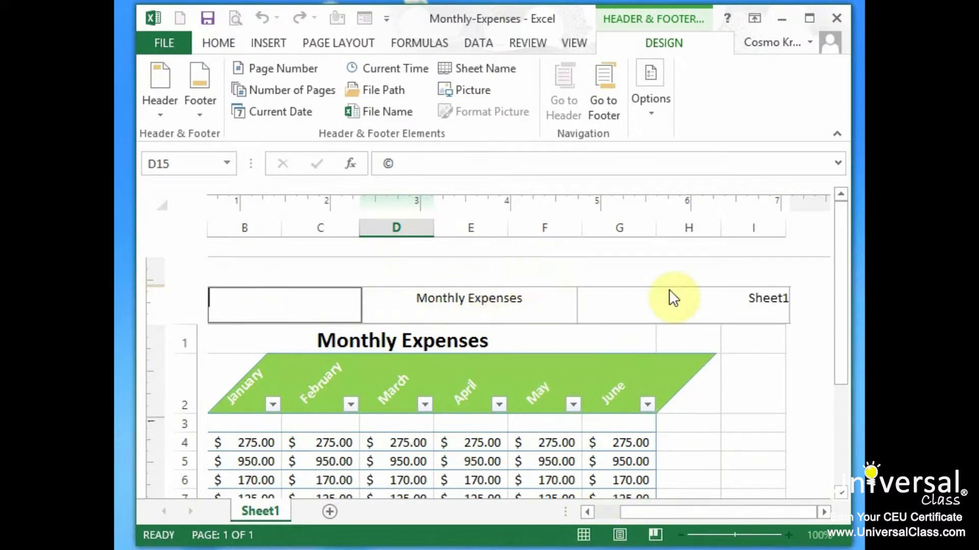
Review the left, centre and right sections of the page header and then those of the footer.
drag(738, 516, 696, 515)
click(383, 295)
click(657, 297)
click(770, 291)
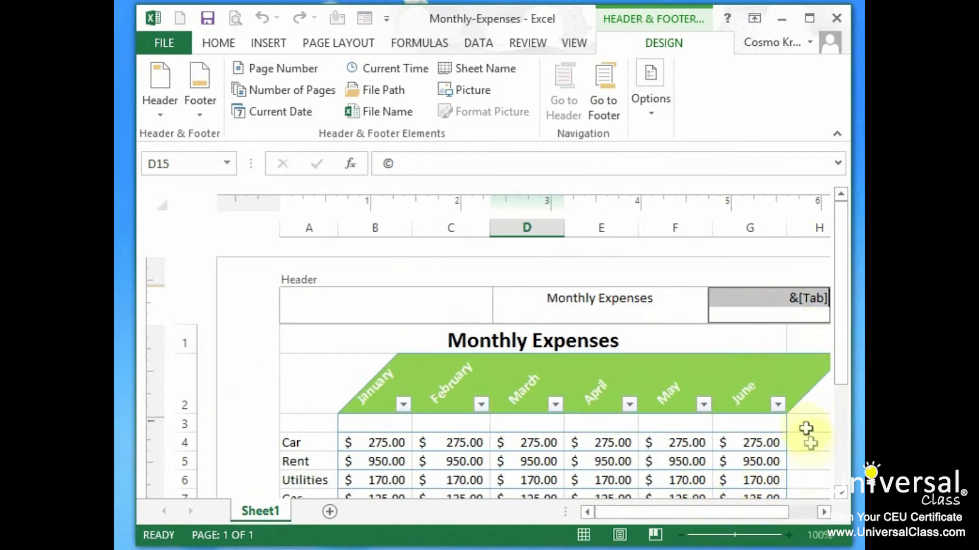
drag(841, 360, 839, 502)
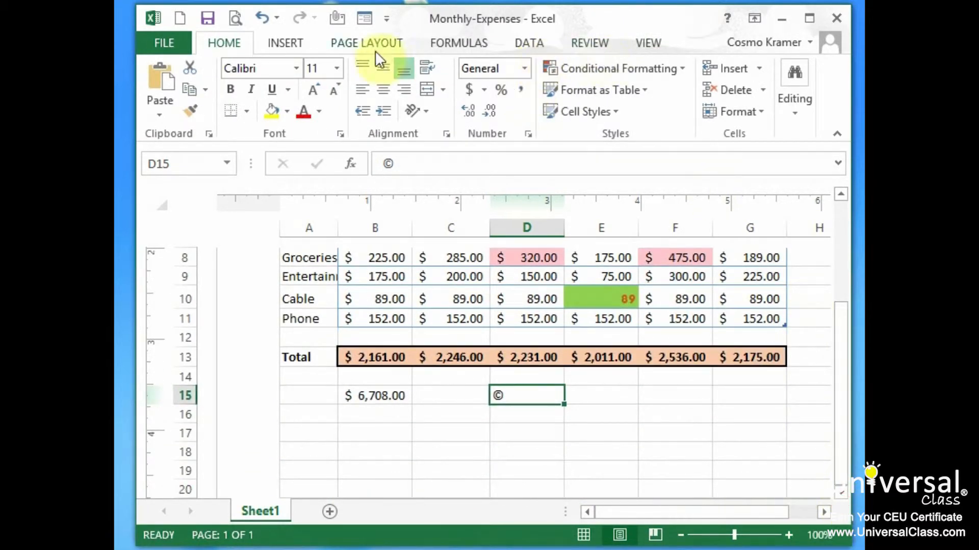
click(841, 268)
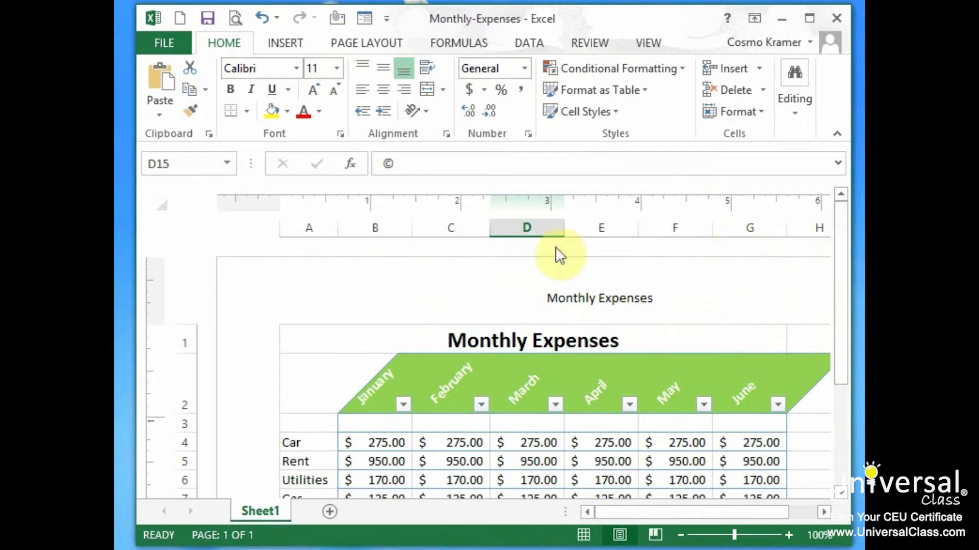
click(571, 305)
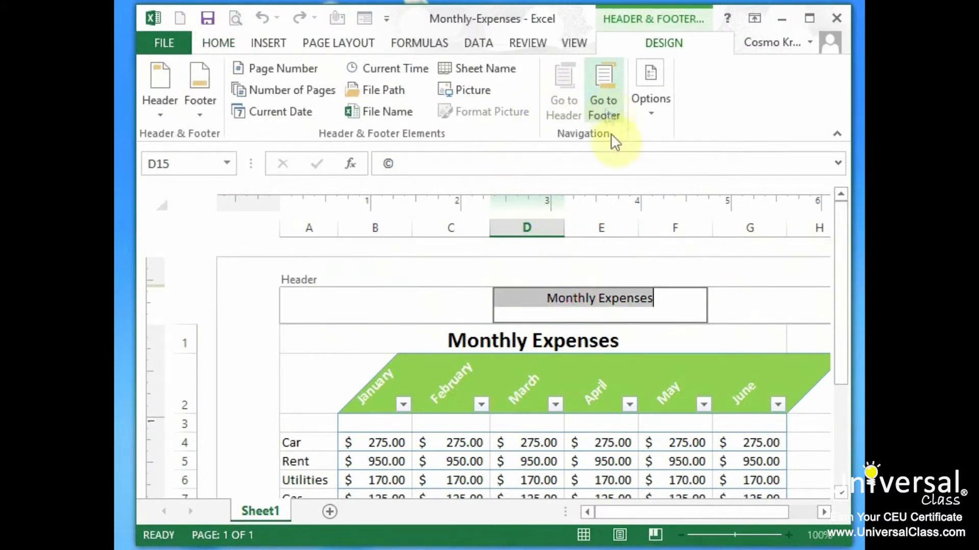
click(605, 90)
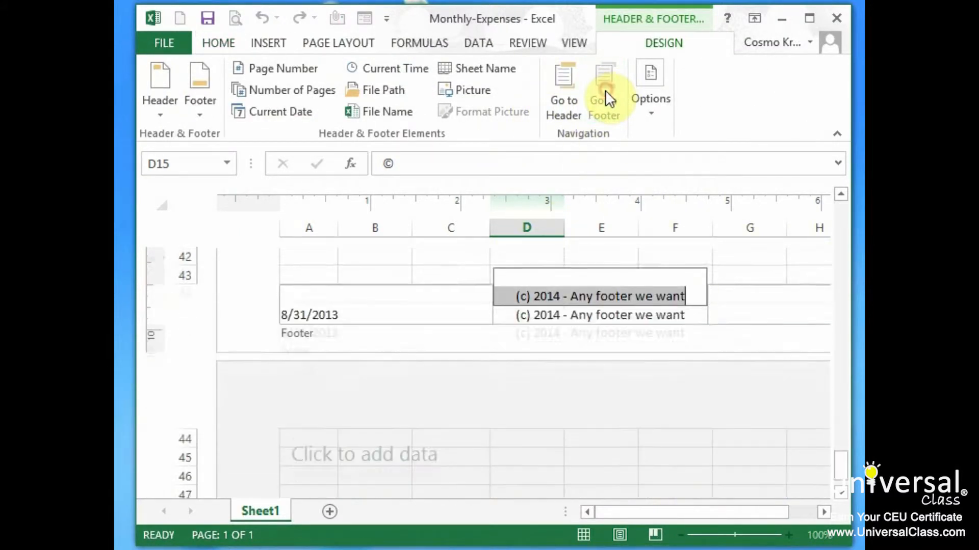
click(376, 290)
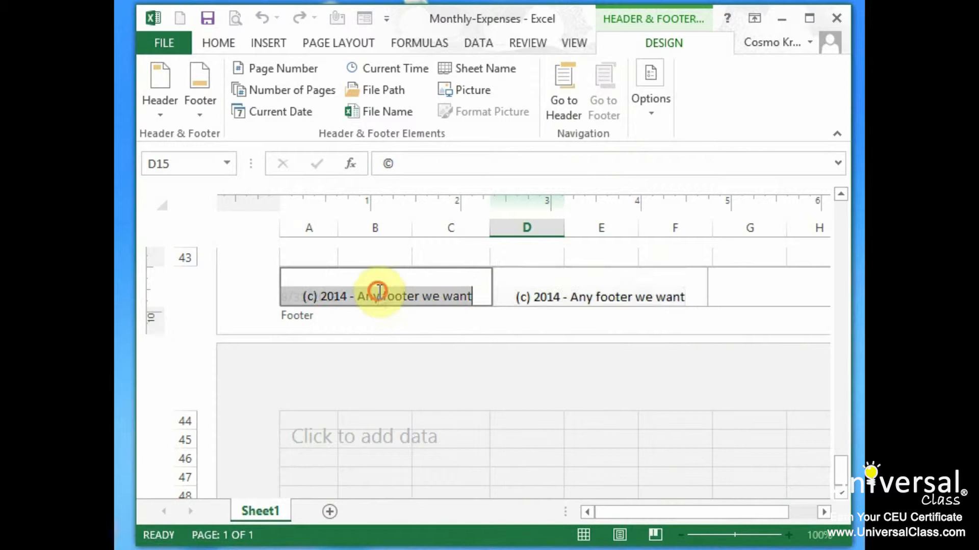
click(620, 288)
click(752, 288)
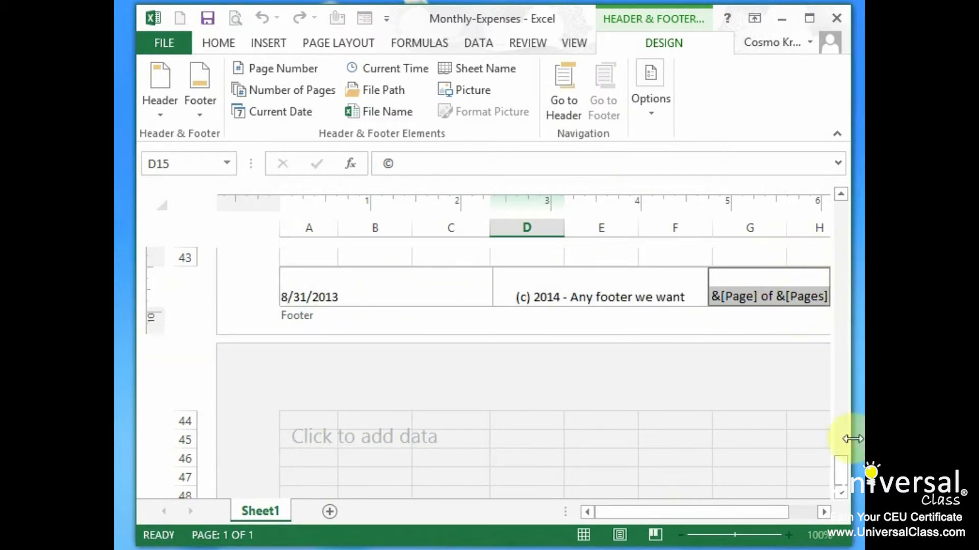
Compare the Page Layout and Normal views of the sheet, ending in Normal view.
drag(845, 485, 839, 219)
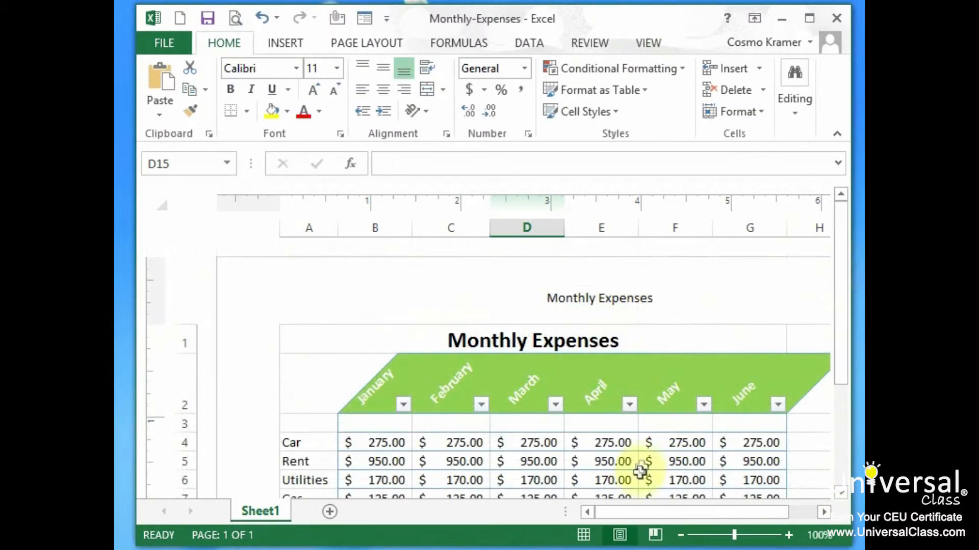
click(583, 534)
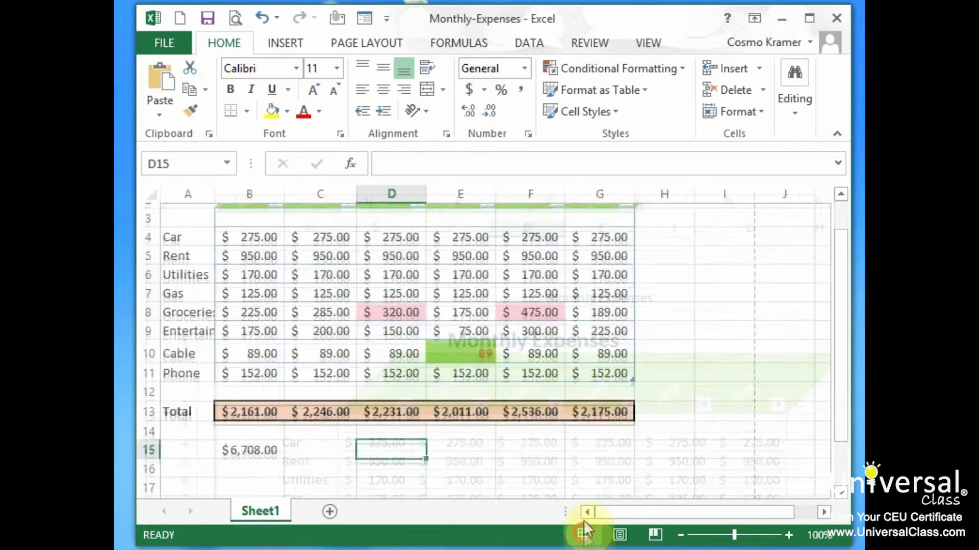
scroll(596, 400, up, 1)
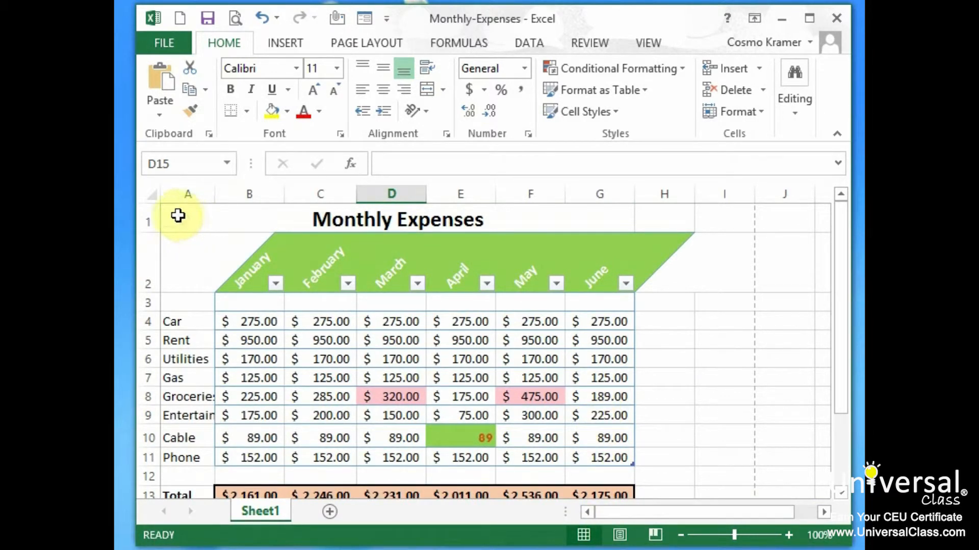
click(619, 534)
drag(841, 281, 840, 224)
click(584, 534)
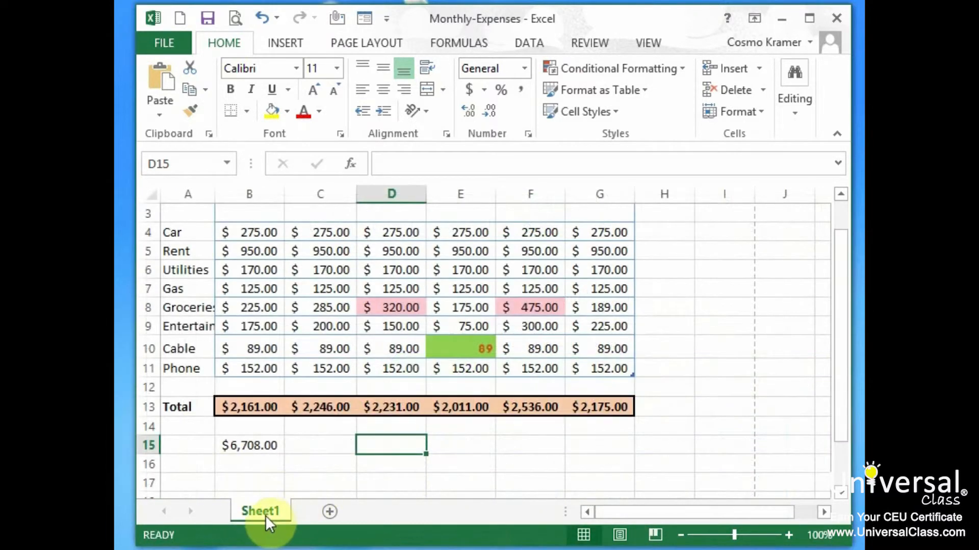
Rename Sheet1 to Monthly Expenses and select the title cell A1 of the table.
double_click(262, 510)
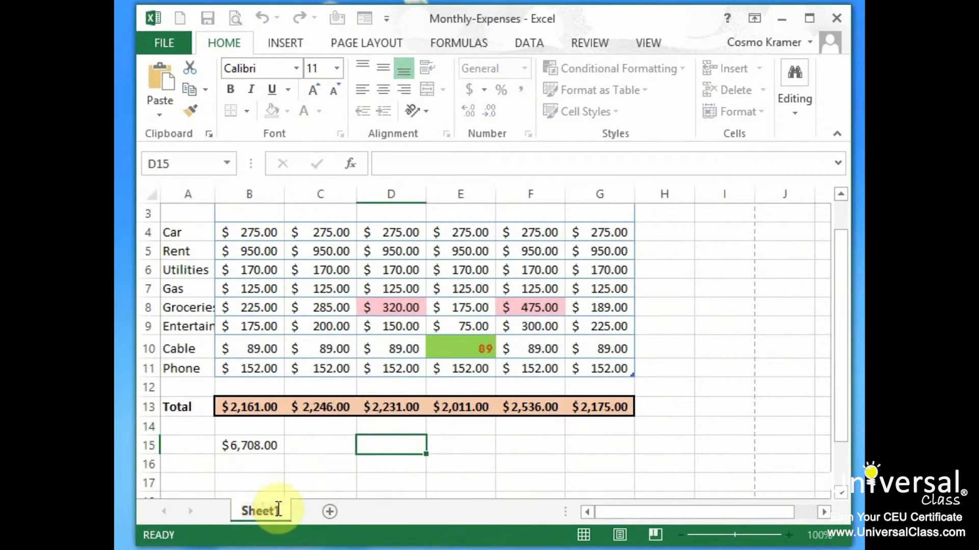
text(Monthly Expenses)
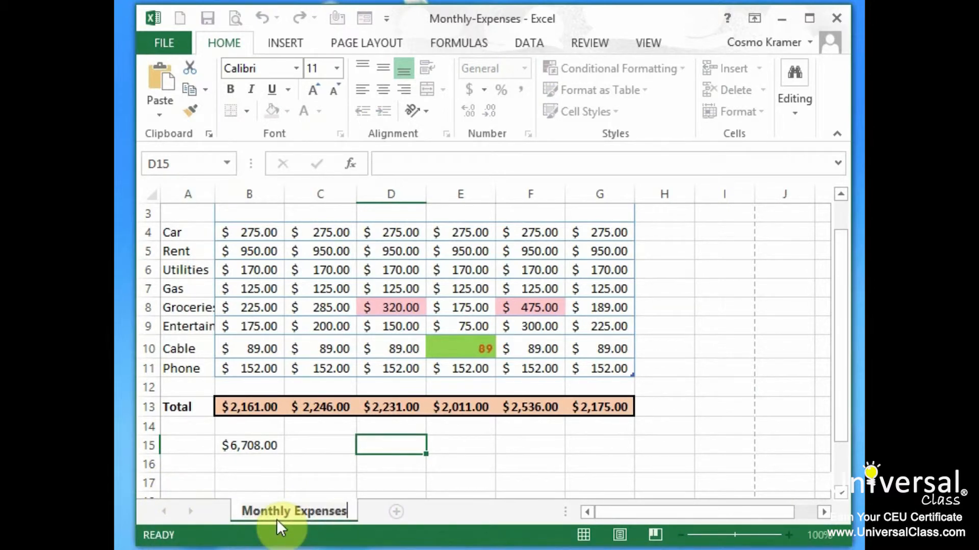
click(277, 465)
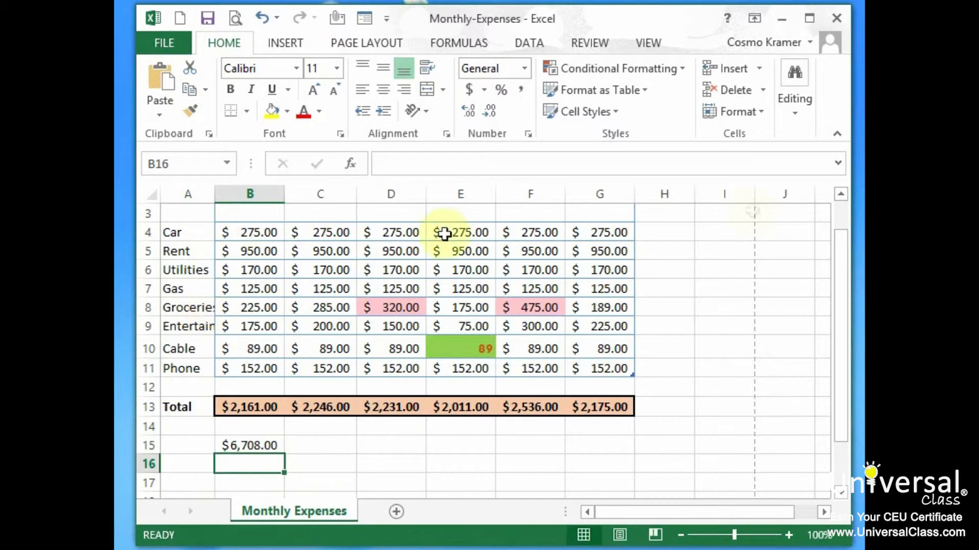
click(839, 212)
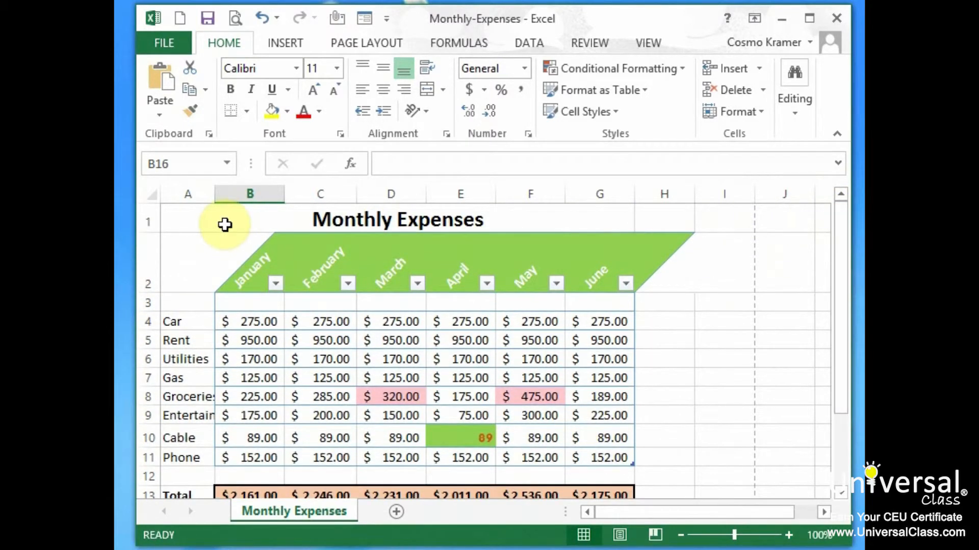
click(225, 225)
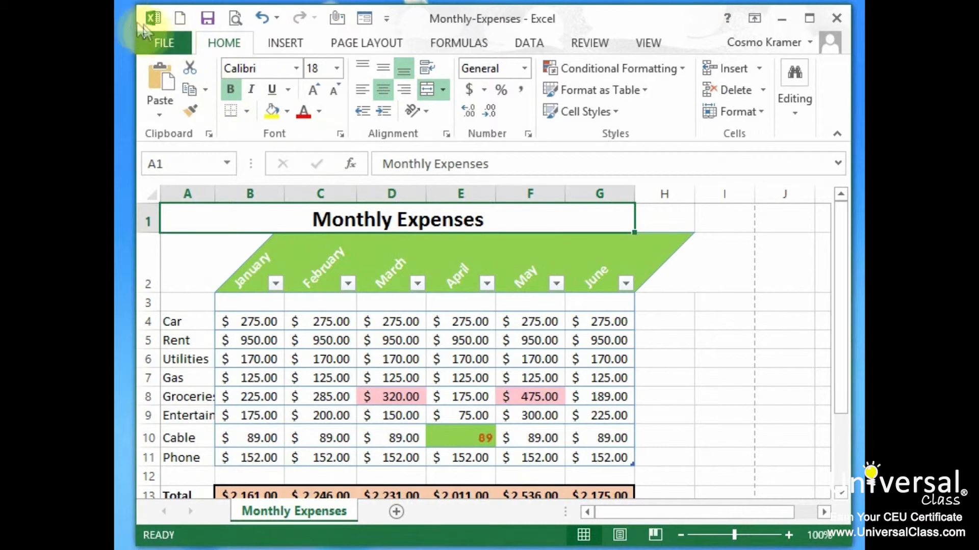
Open the print settings and review the available printers, number of copies and page range options.
click(161, 39)
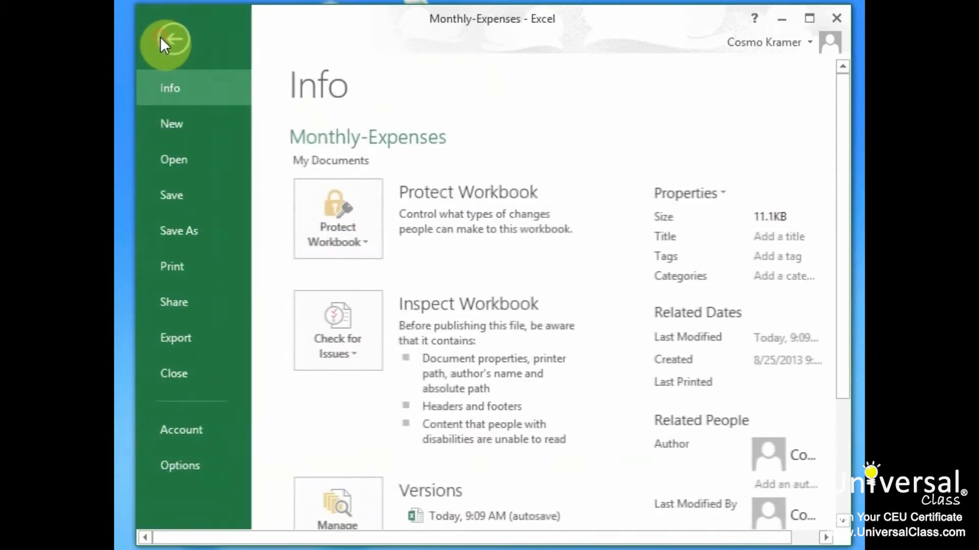
click(213, 265)
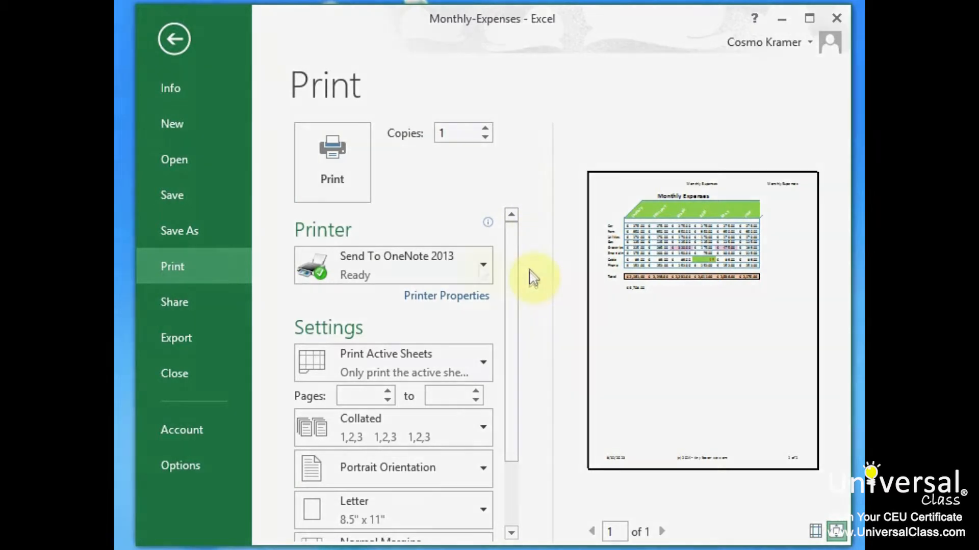
click(480, 265)
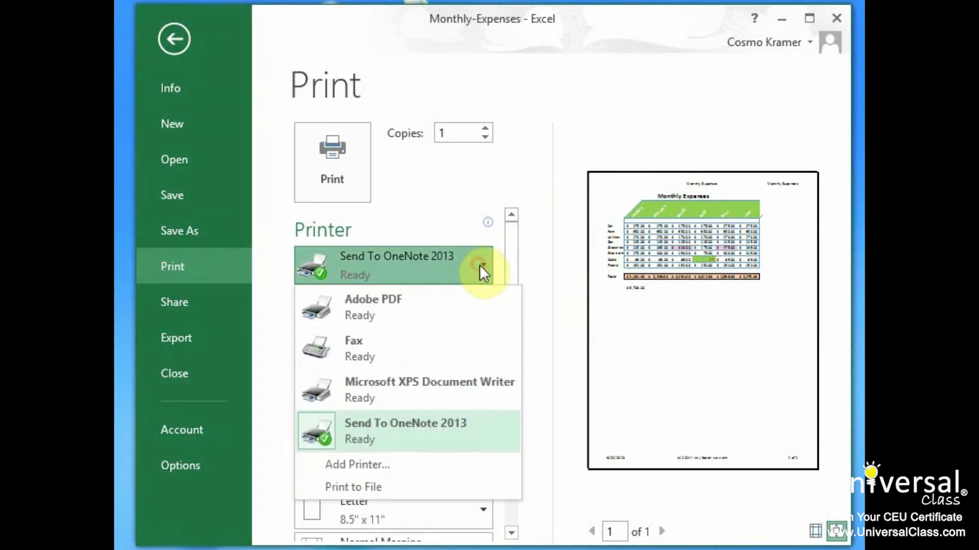
click(536, 224)
scroll(512, 251, down, 1)
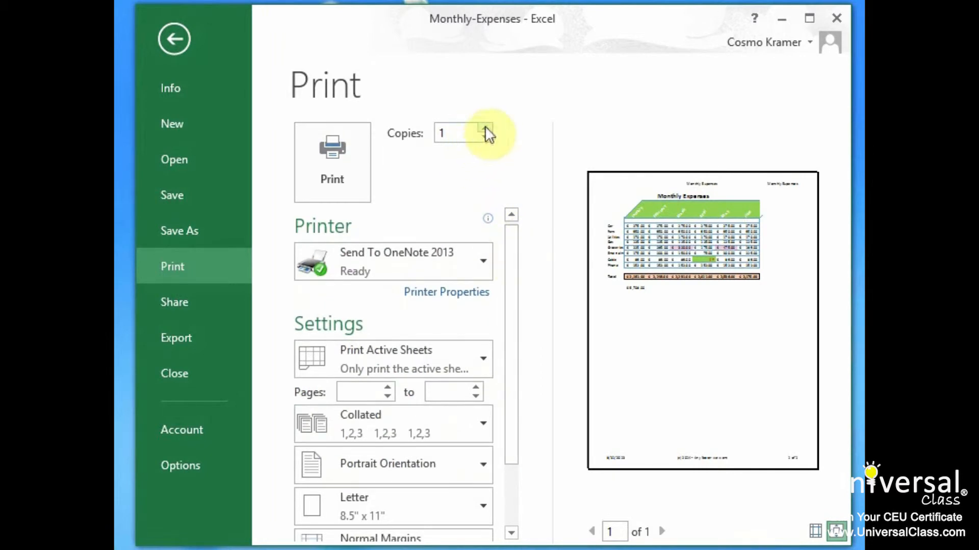
scroll(489, 275, down, 2)
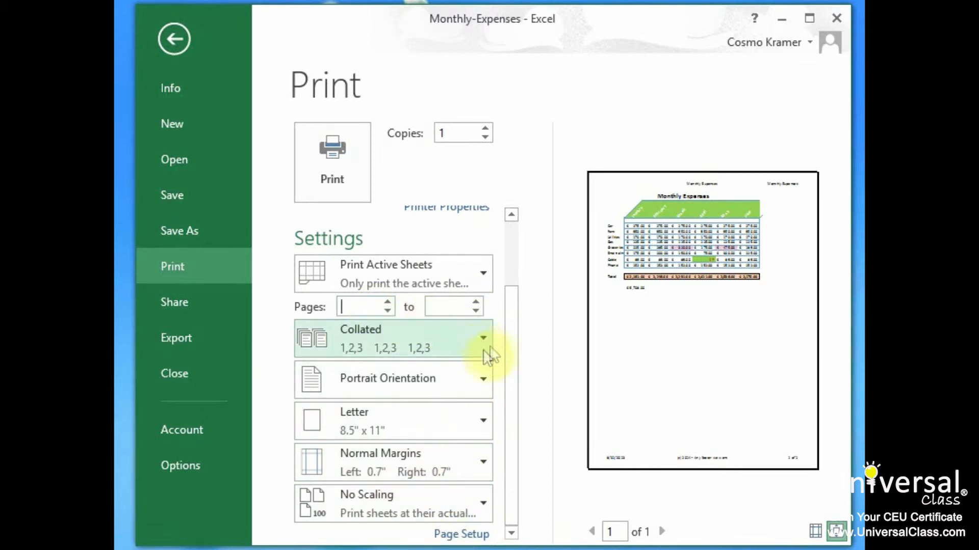
click(376, 308)
click(447, 307)
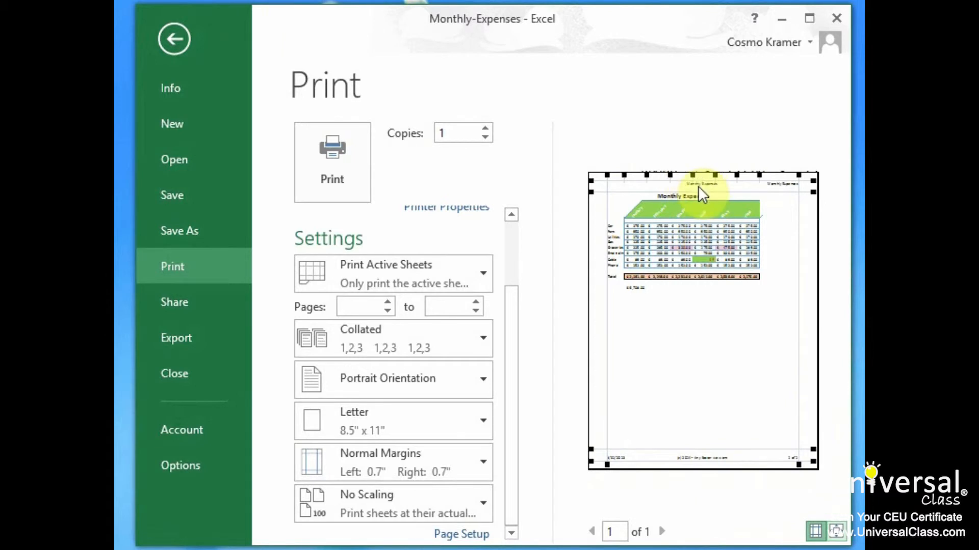
Zoom the print preview in and back to the whole page, then toggle the margin guides off and on again.
scroll(507, 230, up, 3)
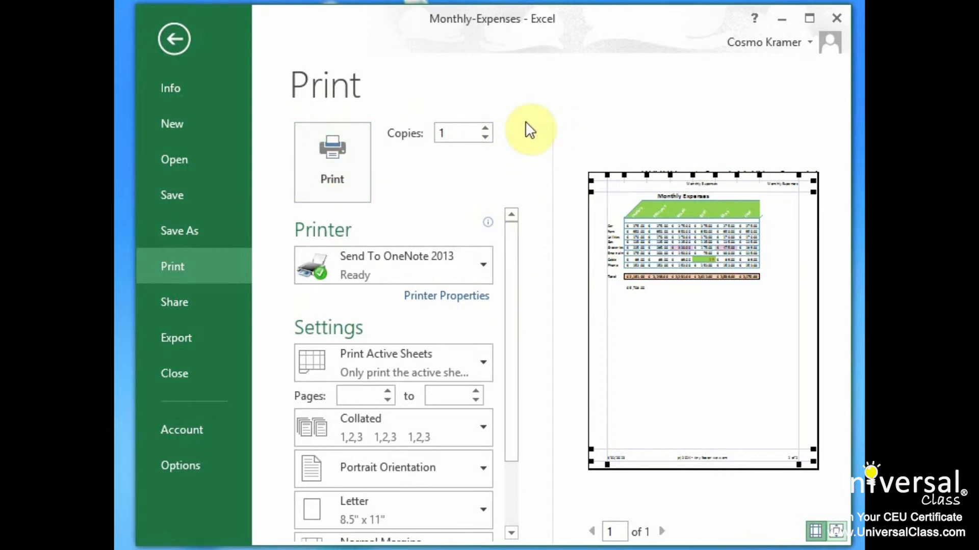
click(838, 532)
drag(638, 510, 589, 509)
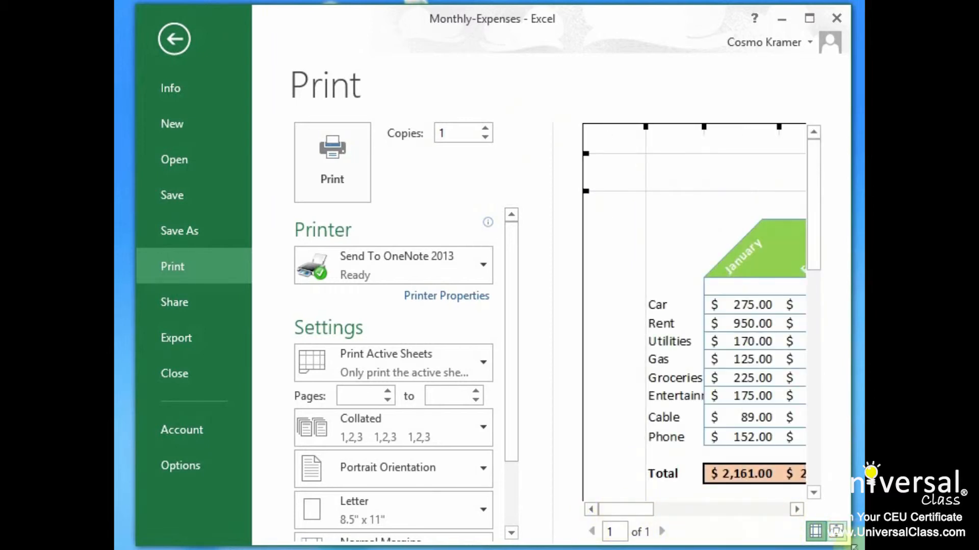
click(836, 532)
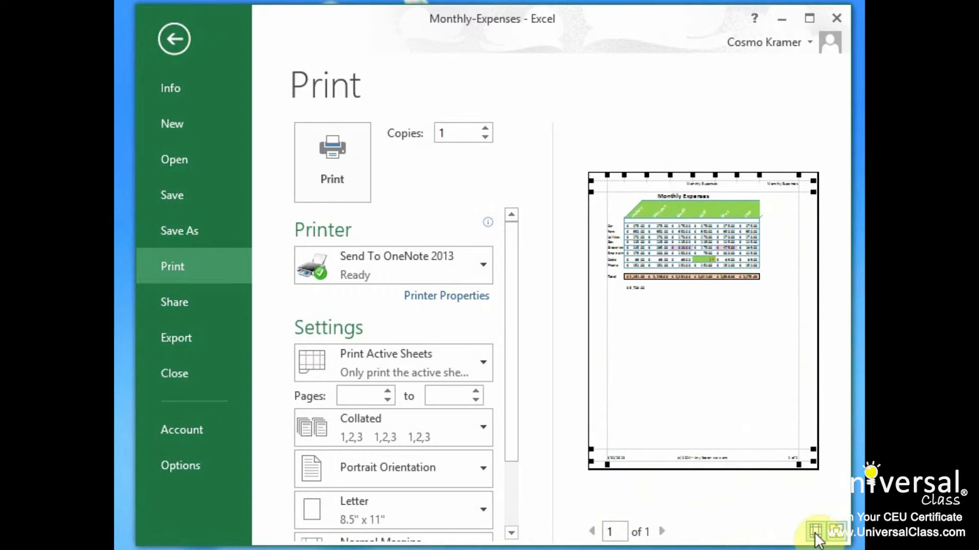
click(815, 535)
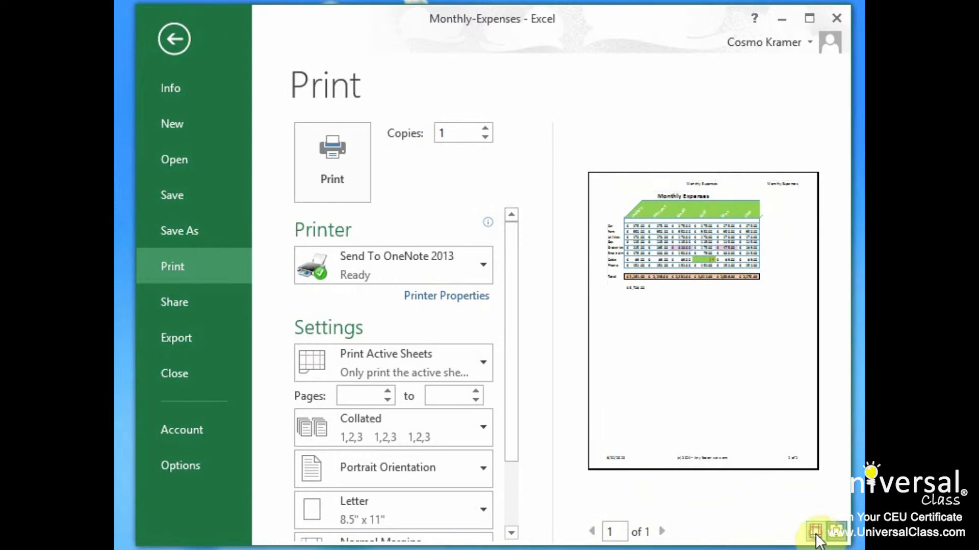
click(815, 535)
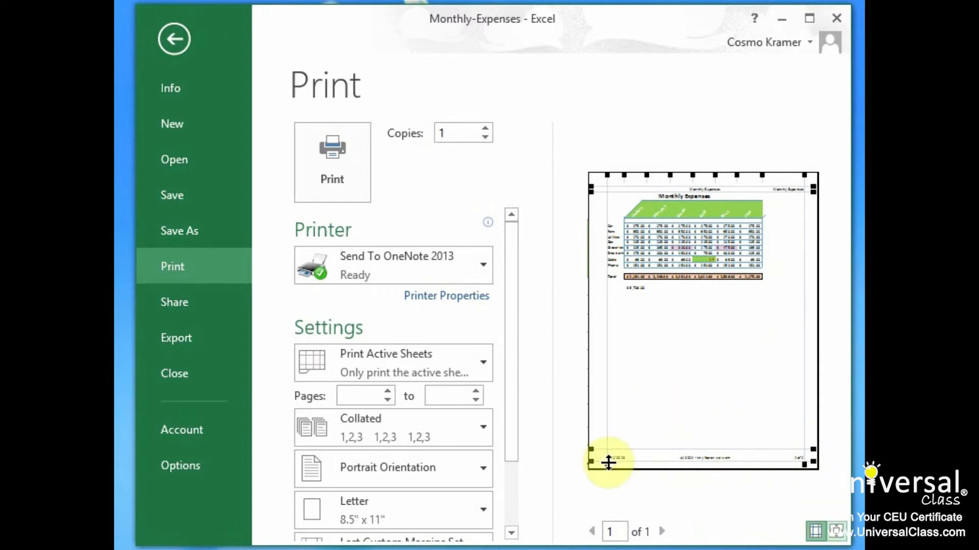
Adjust the page margins in the preview to 1.08" left and 0.7" right, and widen column A while narrowing column G.
drag(606, 463, 617, 461)
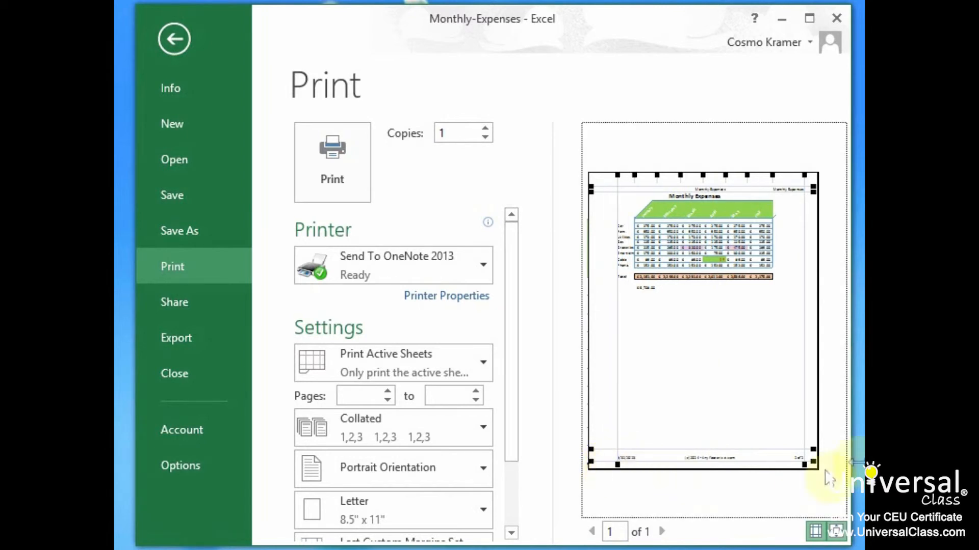
drag(804, 464, 798, 464)
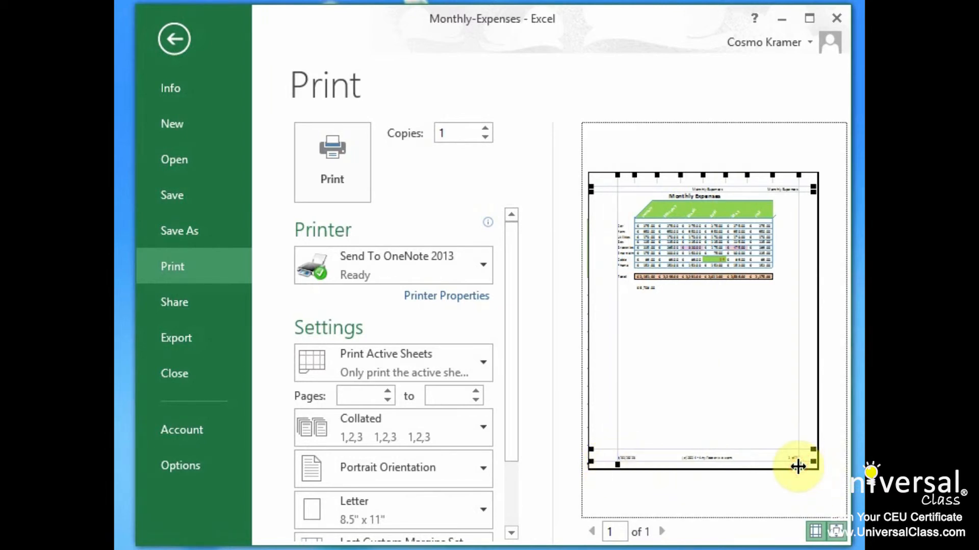
drag(634, 175, 641, 174)
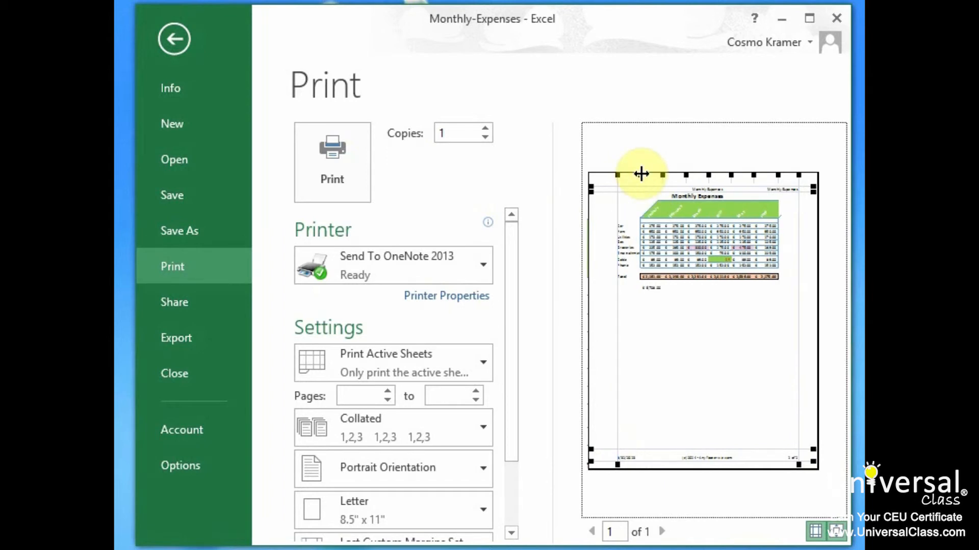
drag(777, 174, 775, 175)
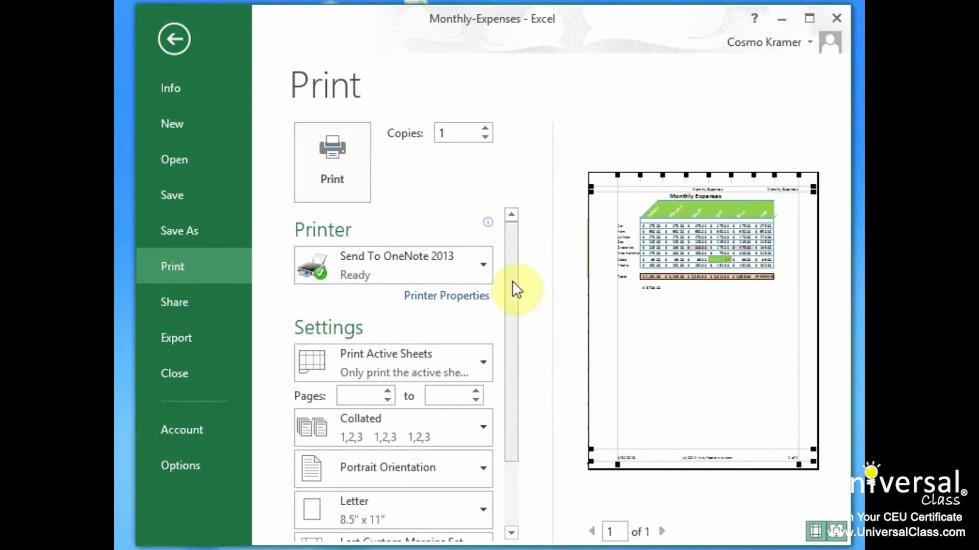
Apply the Normal margins preset to the printed page.
drag(512, 281, 520, 384)
click(397, 465)
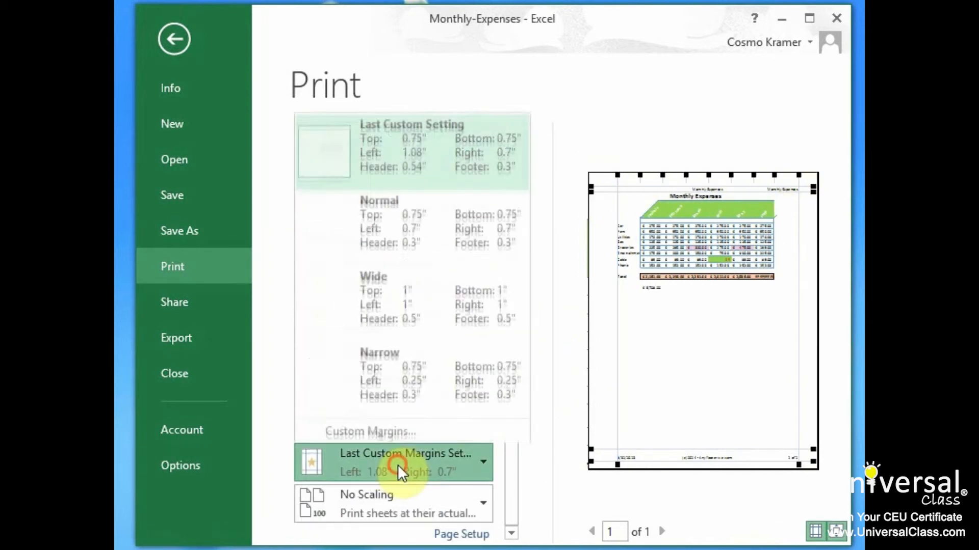
click(445, 225)
Apply the Narrow margins preset, then customise it with a top margin of 1.25 and a larger bottom margin.
click(435, 461)
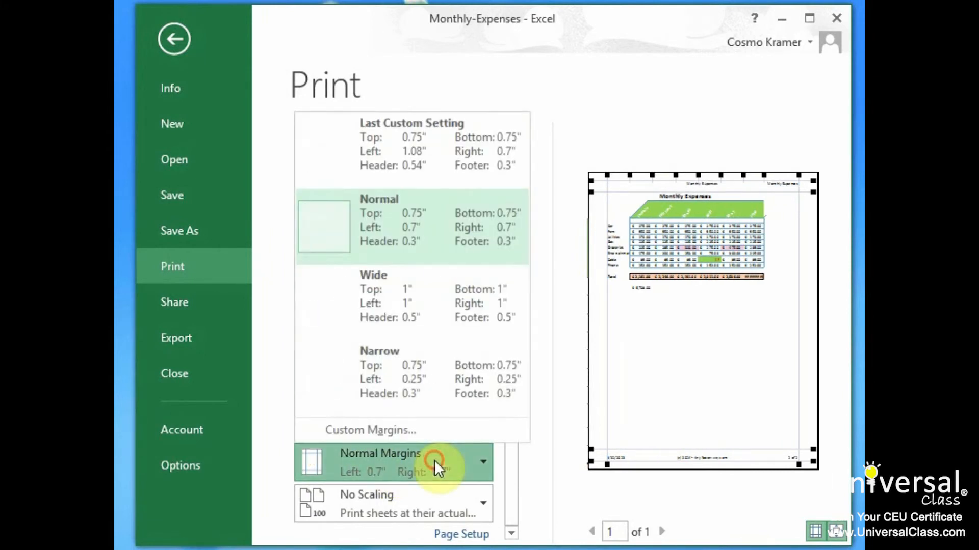
click(402, 374)
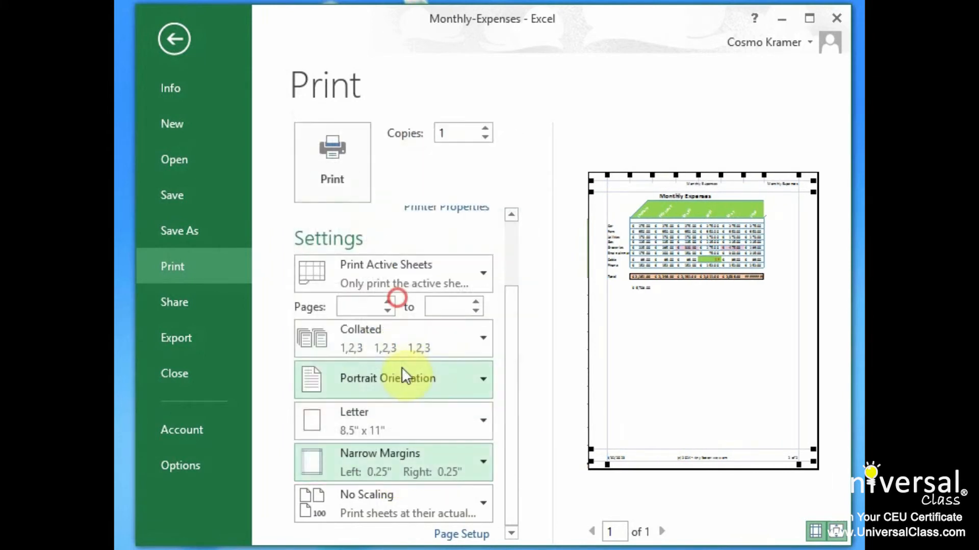
click(448, 459)
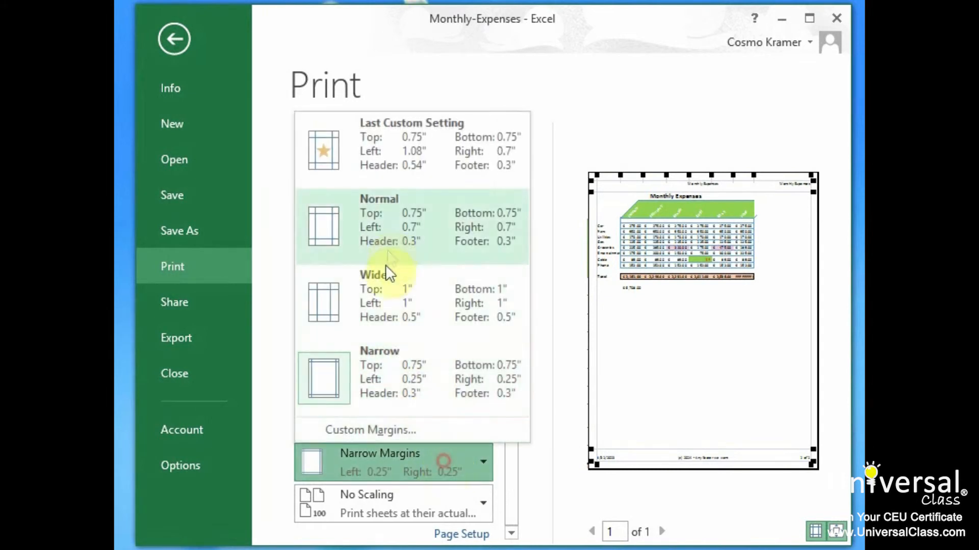
click(381, 426)
click(603, 119)
click(603, 119)
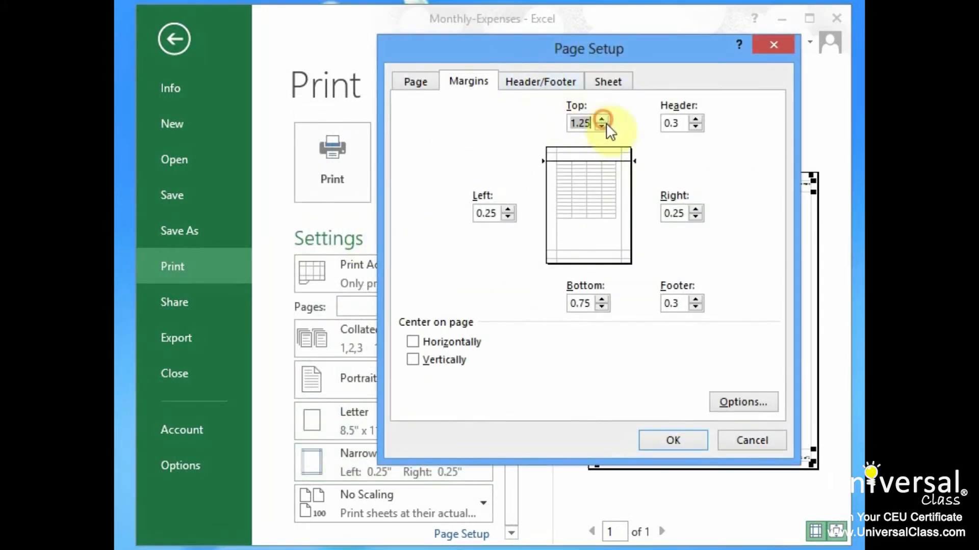
click(602, 300)
click(602, 301)
click(602, 300)
click(672, 439)
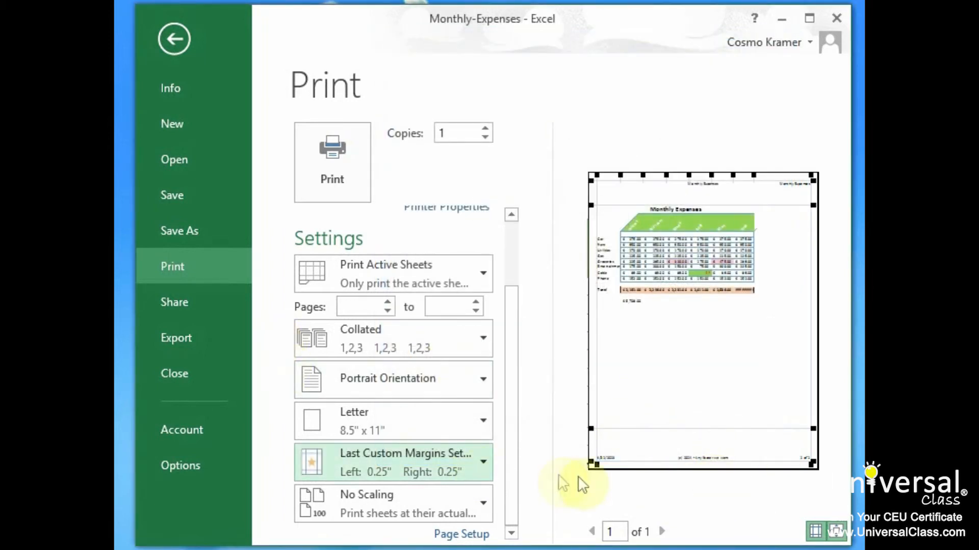
Adjust the margins in the preview to 0.73" left and 0.81" right, then reapply the Normal margins preset.
drag(597, 465, 605, 462)
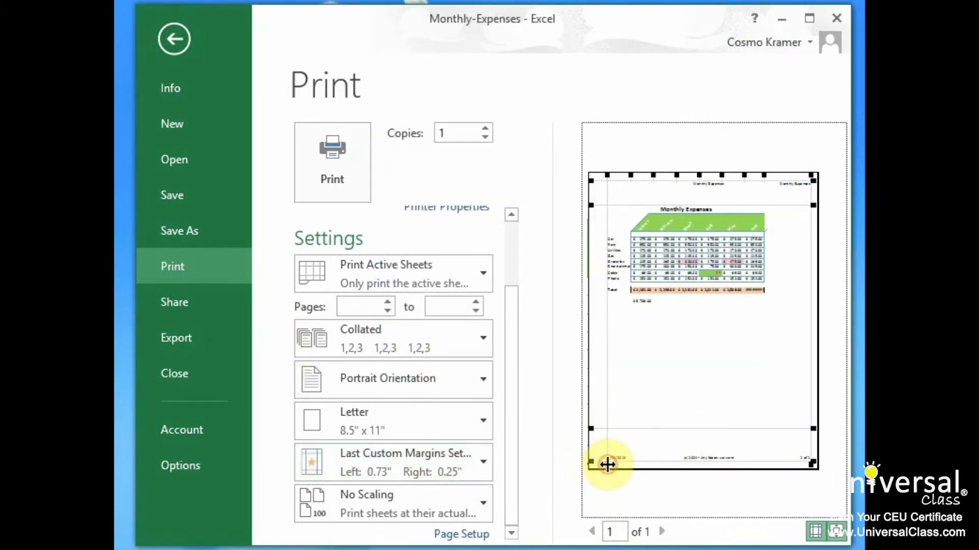
drag(813, 465, 796, 482)
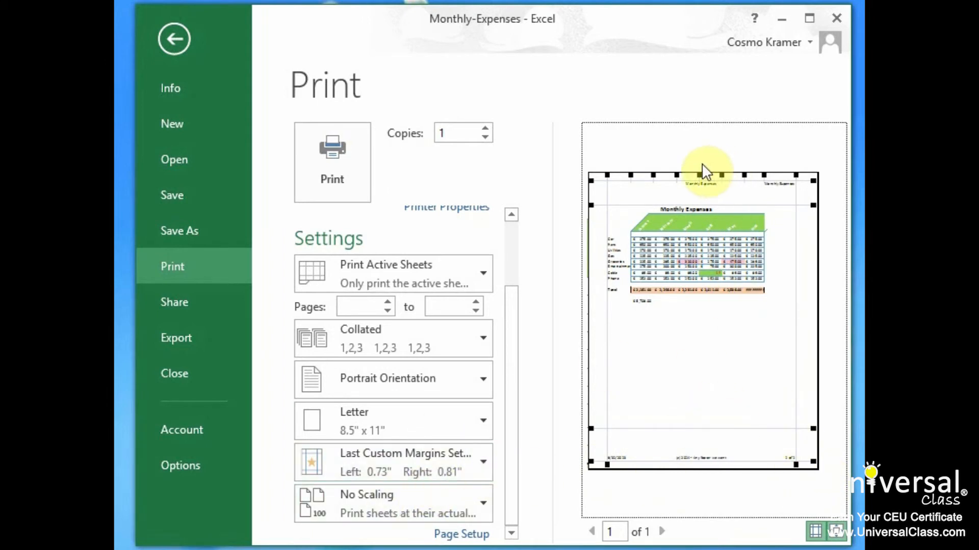
click(416, 460)
click(399, 220)
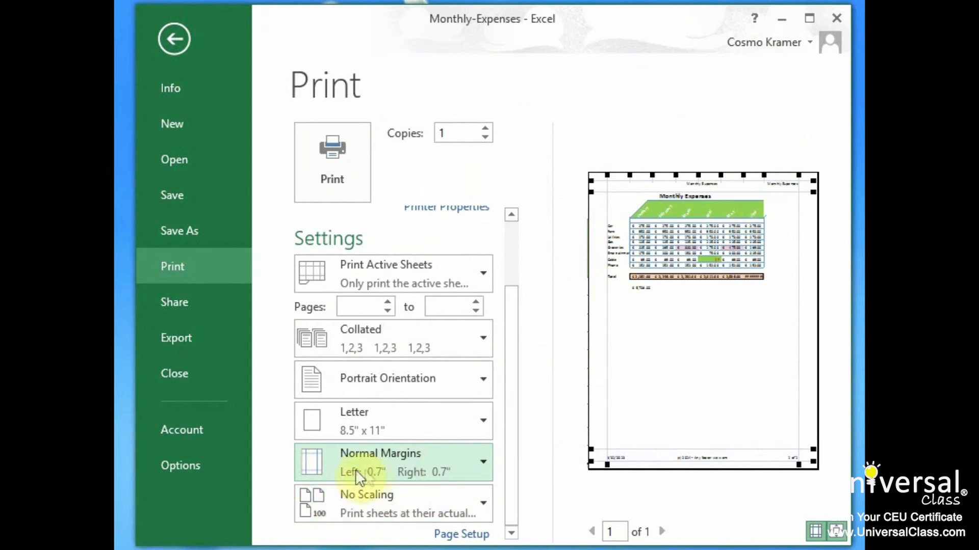
Open the custom margins settings and examine the header and footer setup, including the list of preset headers.
click(435, 463)
click(393, 431)
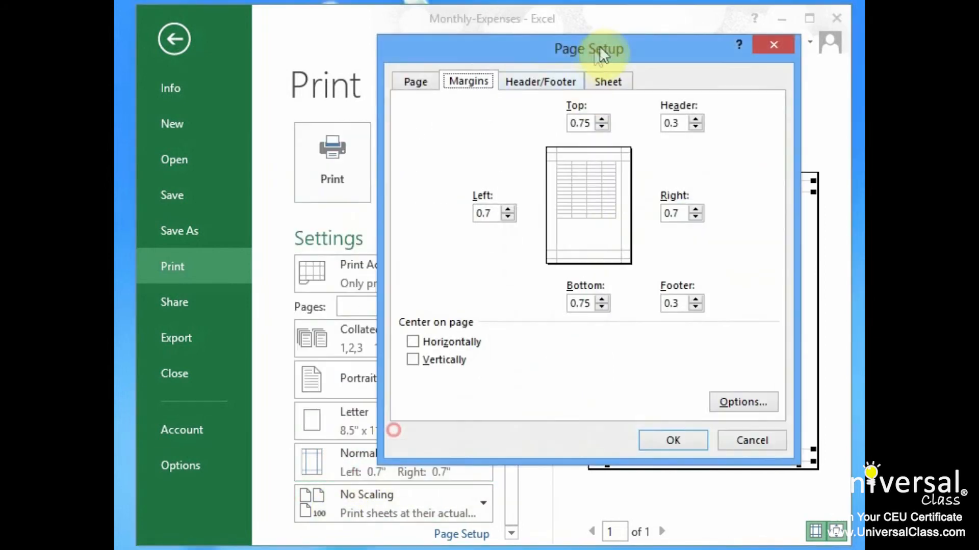
click(526, 82)
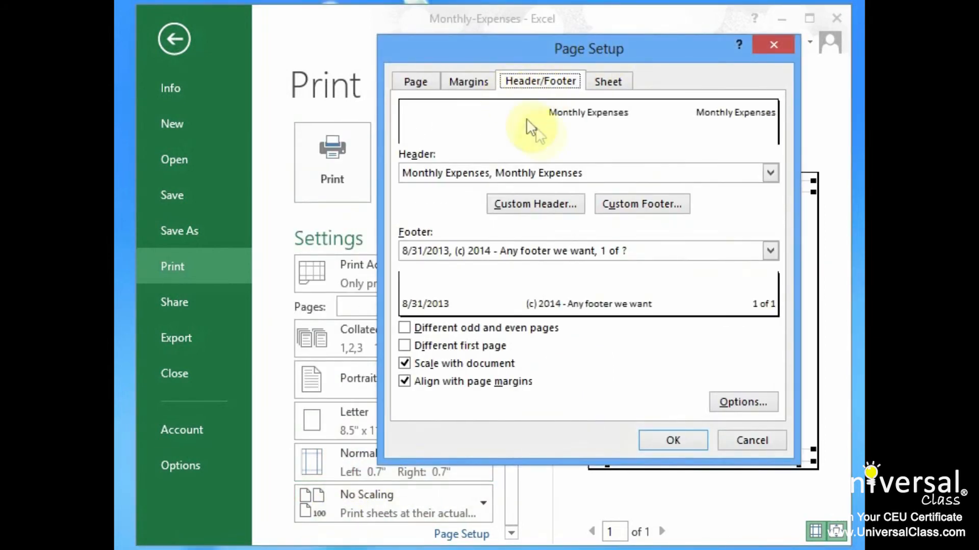
click(771, 173)
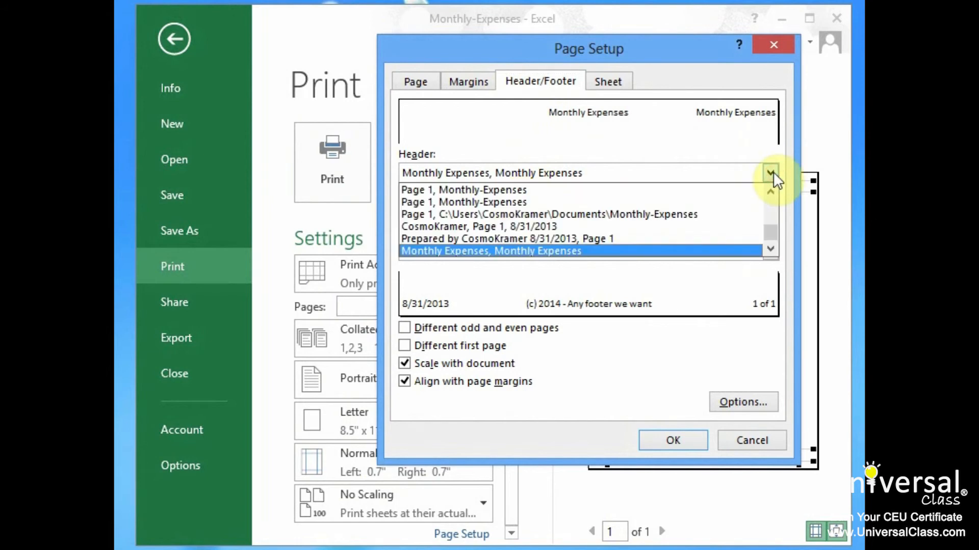
click(771, 173)
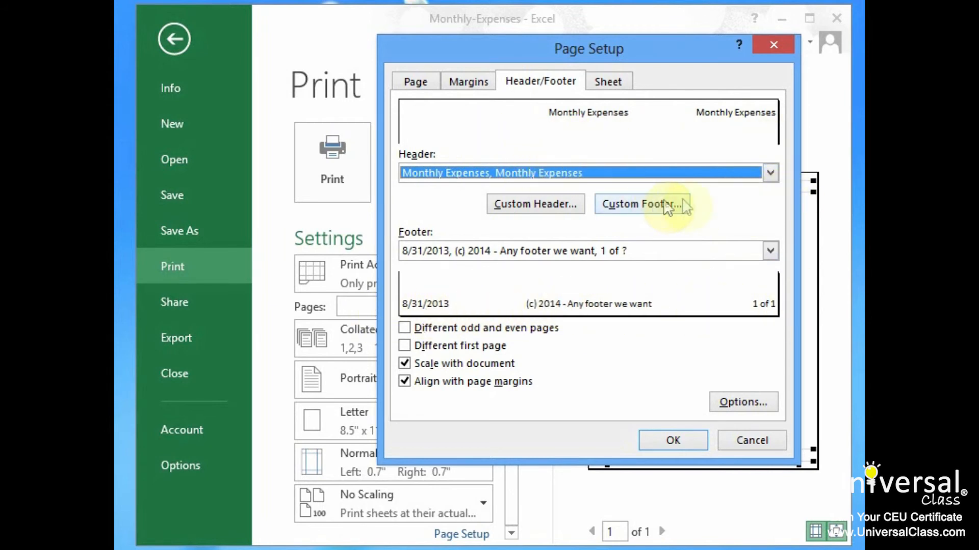
Set the sheet to print with gridlines and in black and white.
click(619, 81)
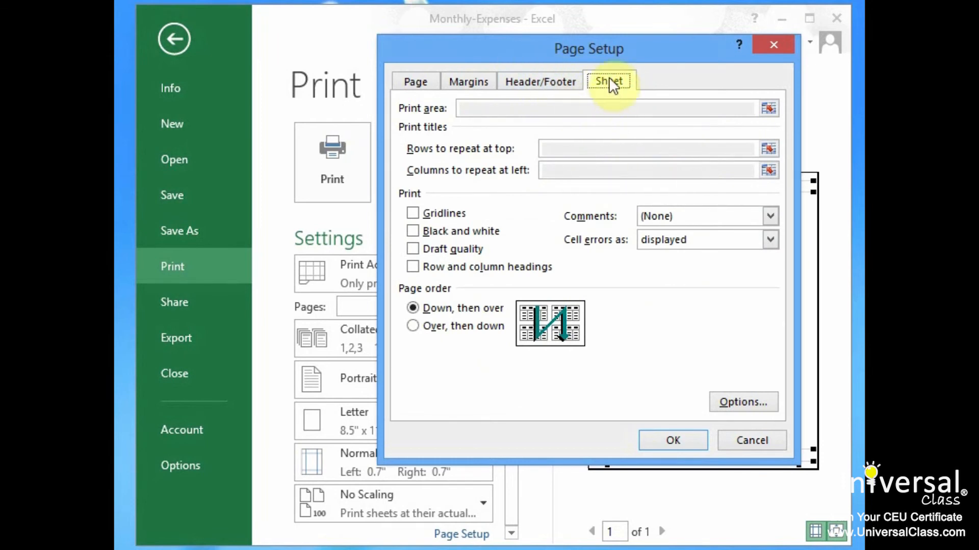
click(451, 211)
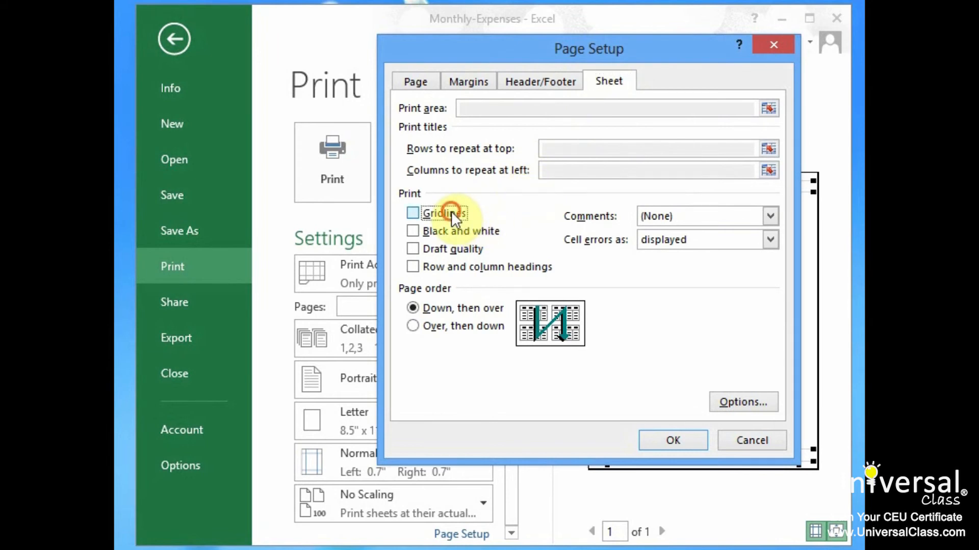
click(485, 232)
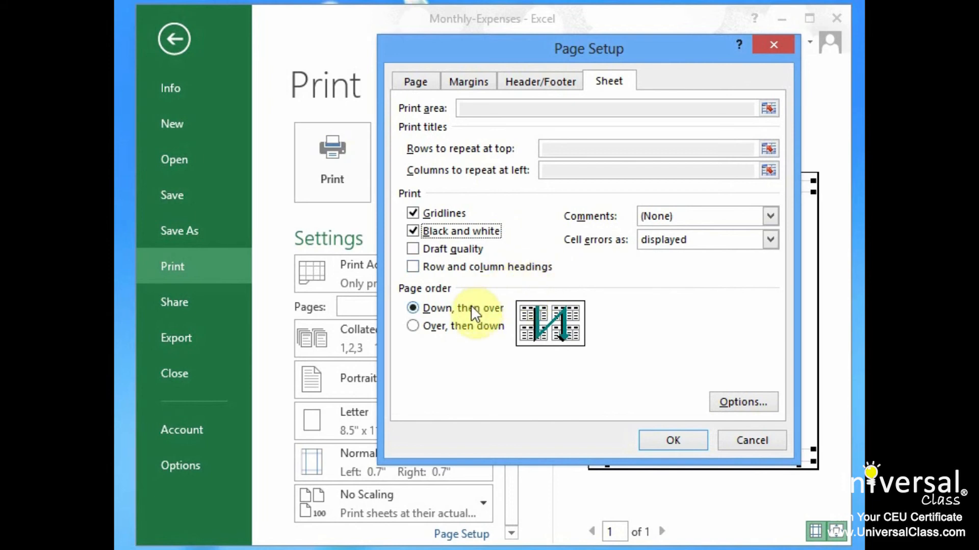
Review the page orientation, scaling and margin settings, and move the Page Setup dialog to uncover part of the print preview.
click(556, 80)
click(486, 80)
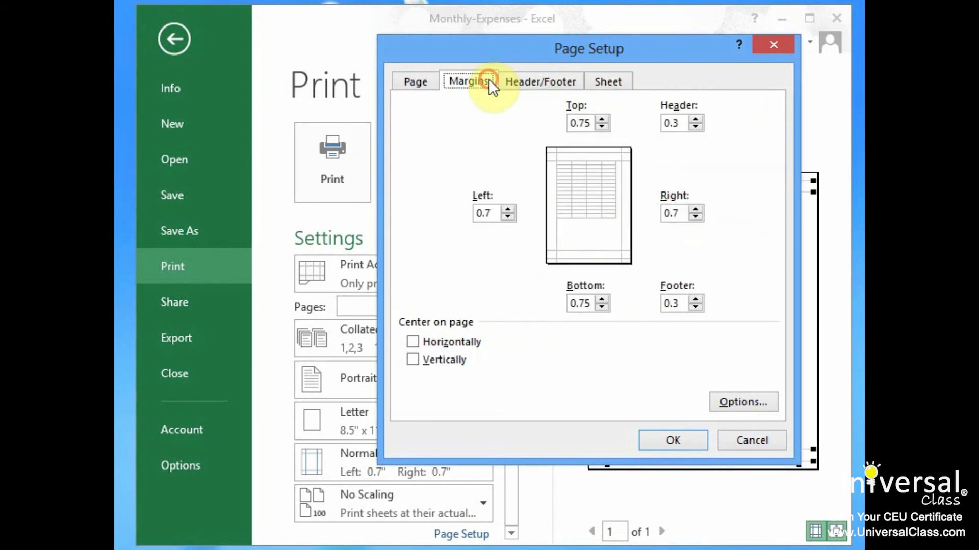
click(417, 82)
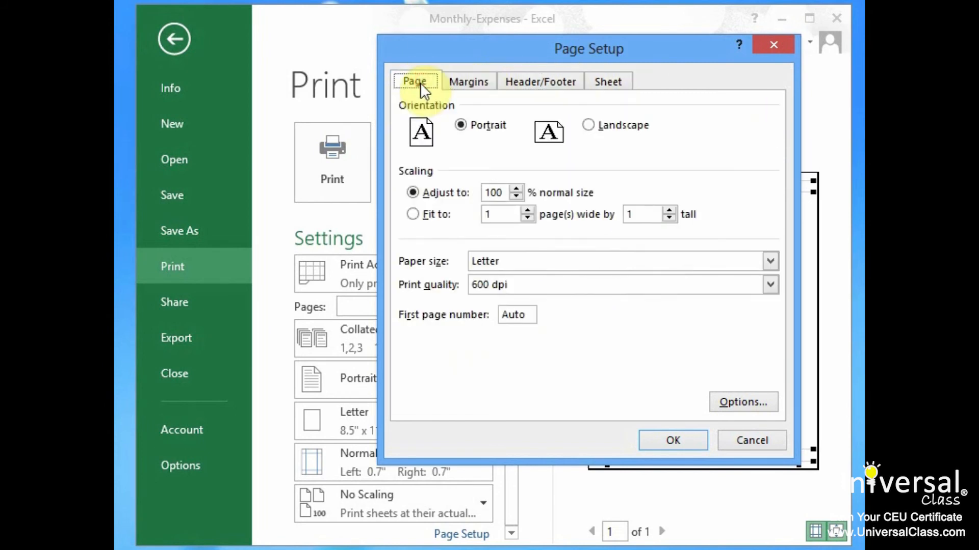
click(468, 79)
drag(603, 48, 544, 61)
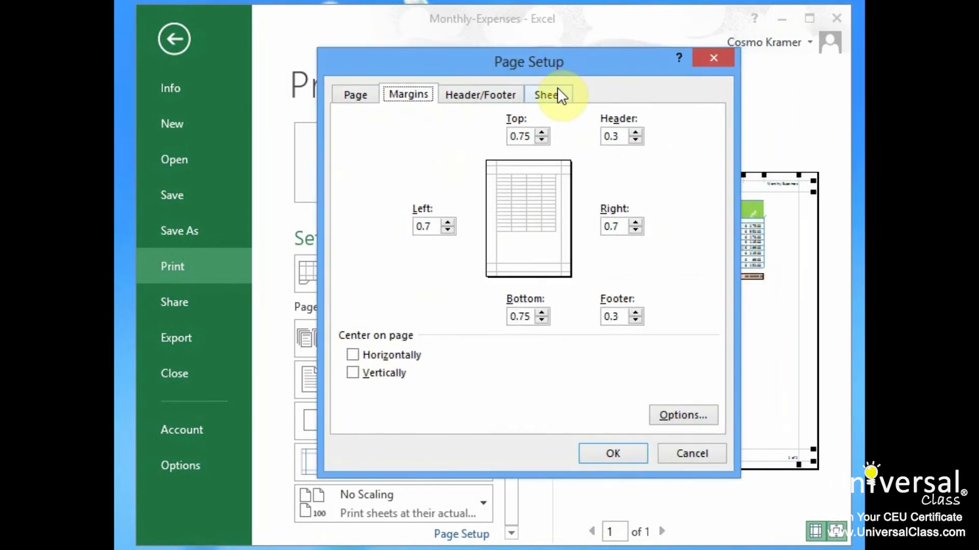